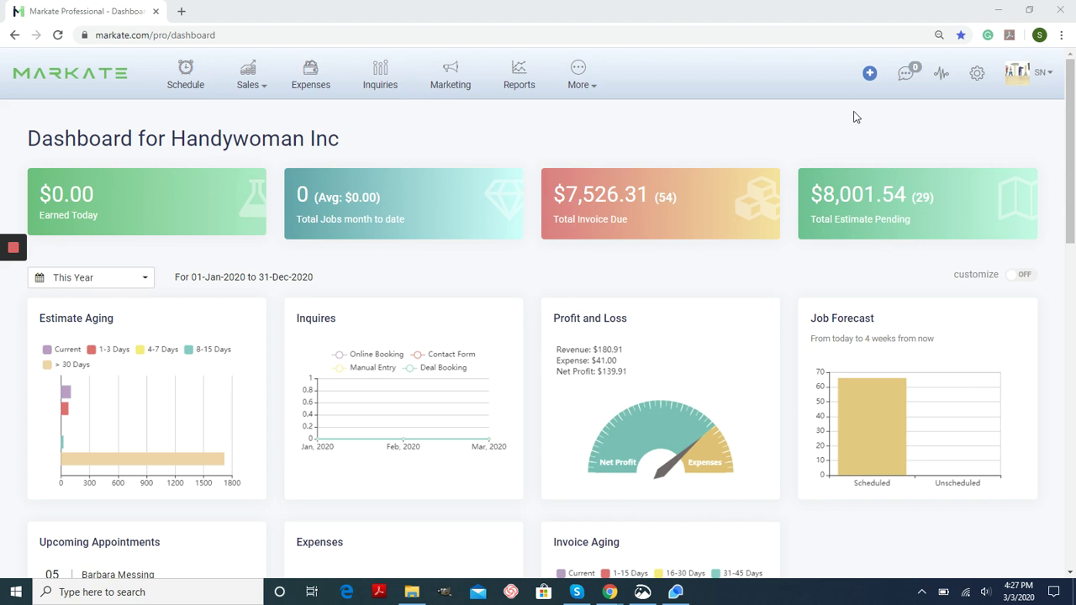
Step: Open the Online Booking add-on's management page and start editing the booking plugin's services and items
click(583, 87)
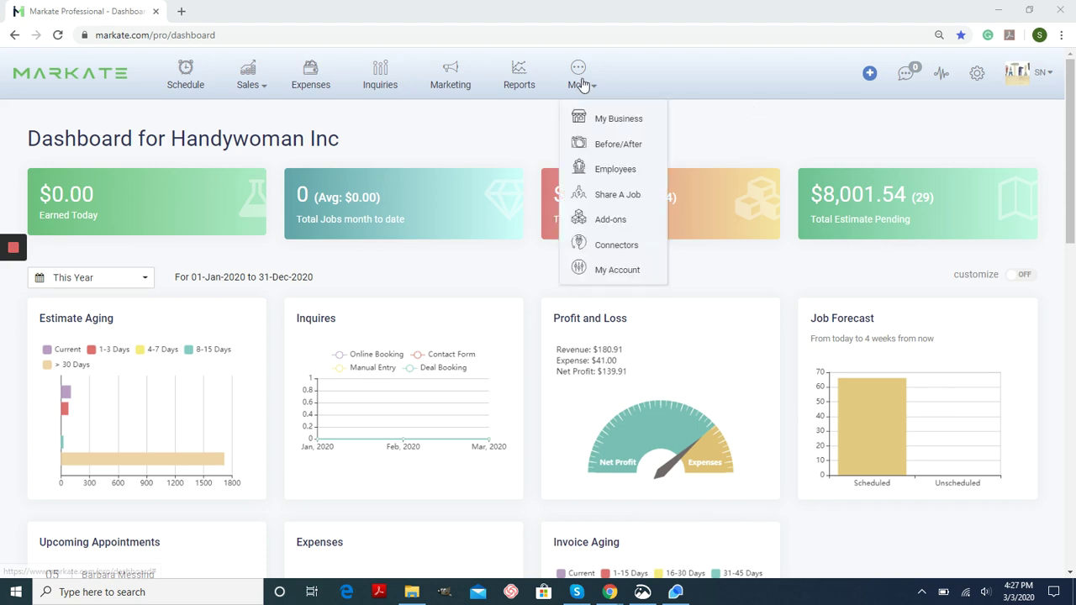
click(595, 220)
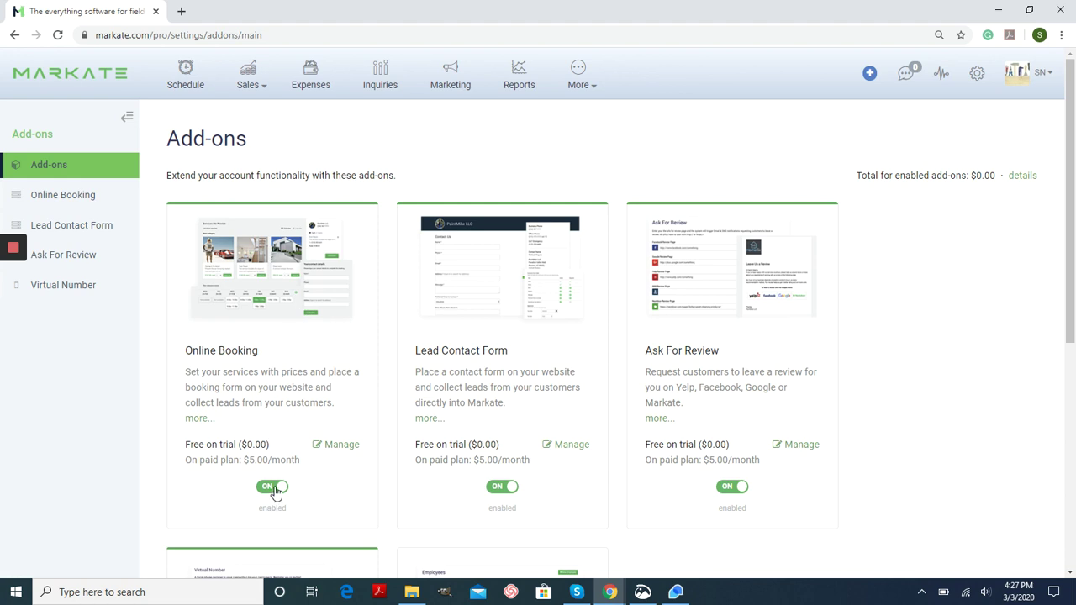
click(341, 447)
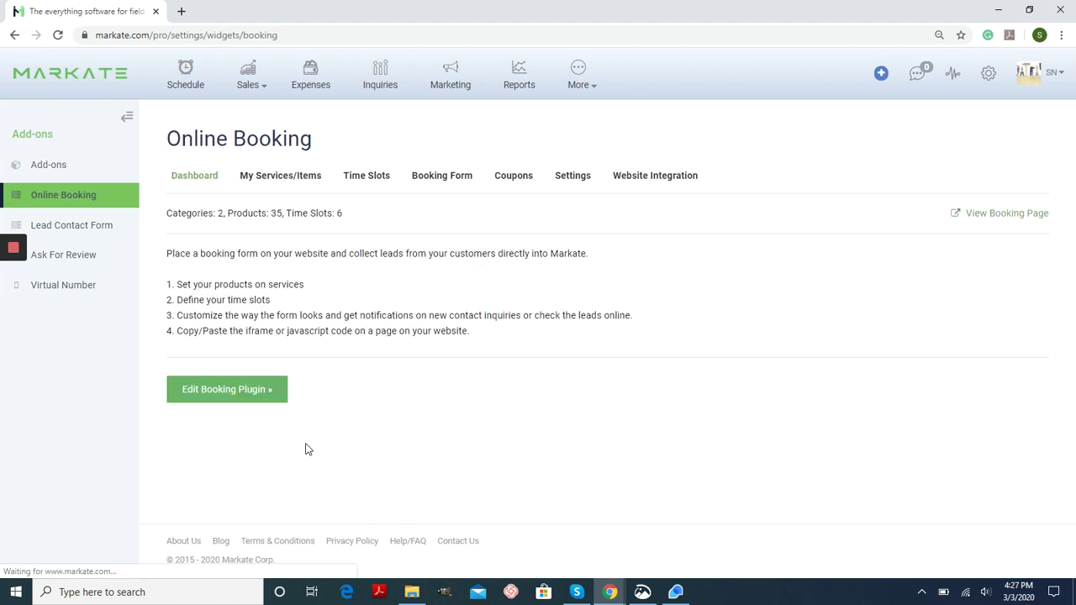
click(272, 402)
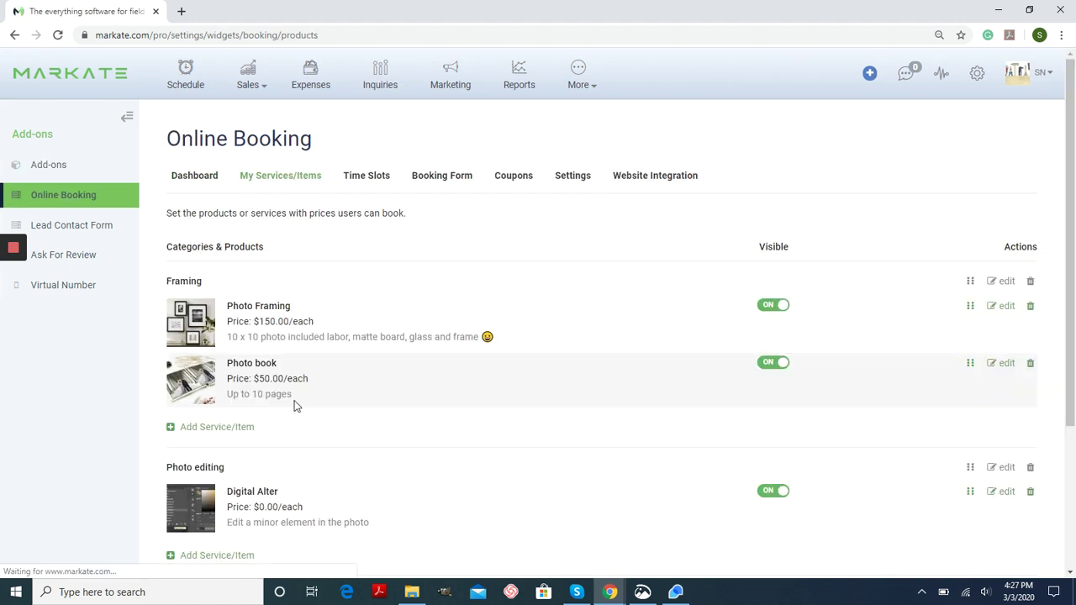
scroll(272, 339, down, 1)
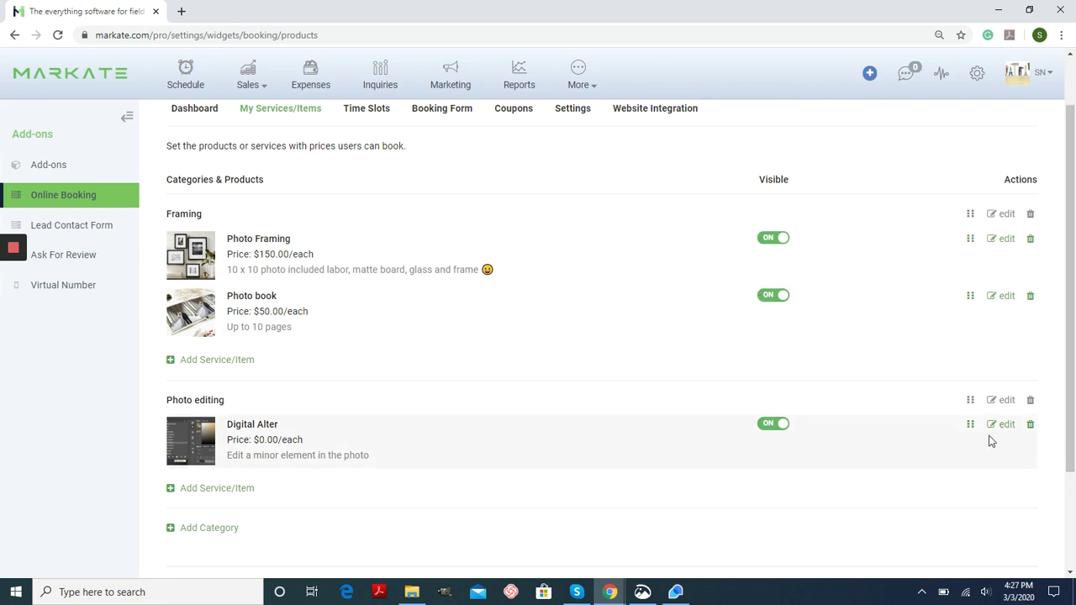
mouse_move(969, 398)
mouse_down()
mouse_move(967, 207)
mouse_move(964, 395)
mouse_up()
drag(970, 243, 950, 261)
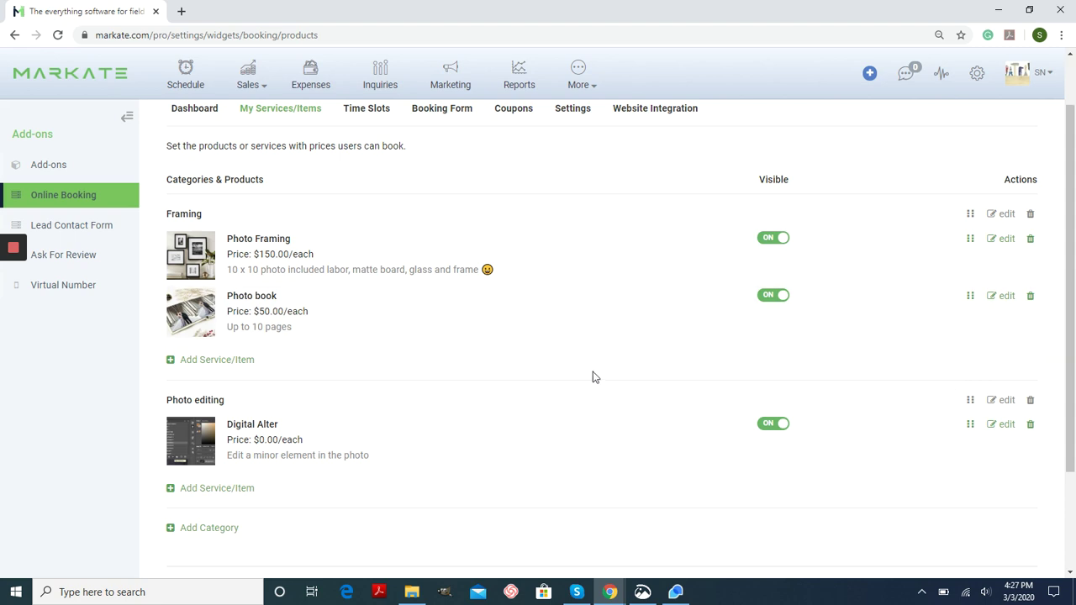
Step: Add a new category named Scrapbook to the booking services list
scroll(579, 375, down, 3)
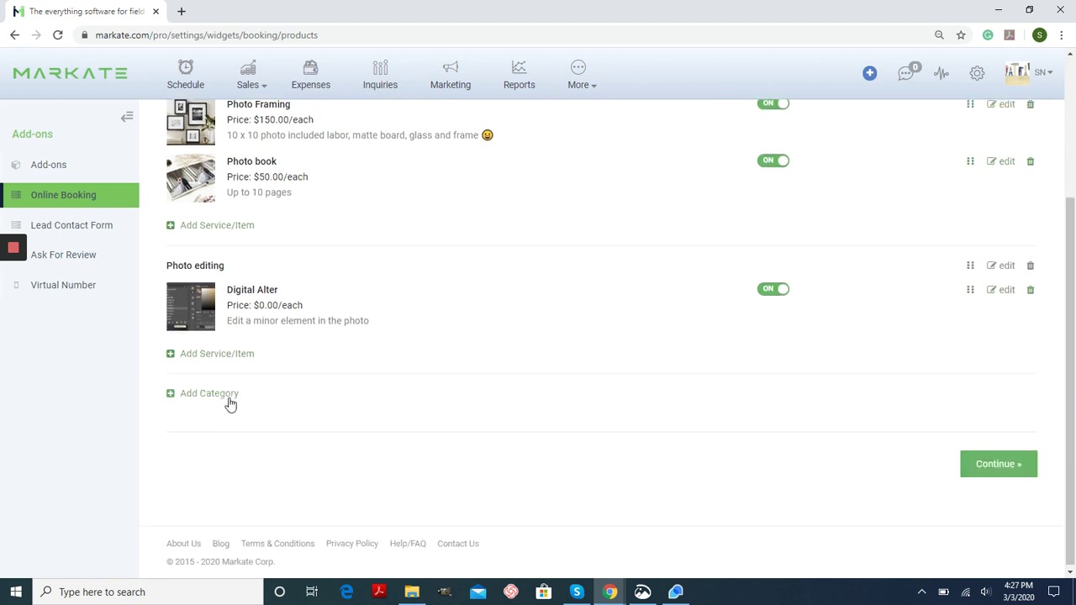
click(228, 398)
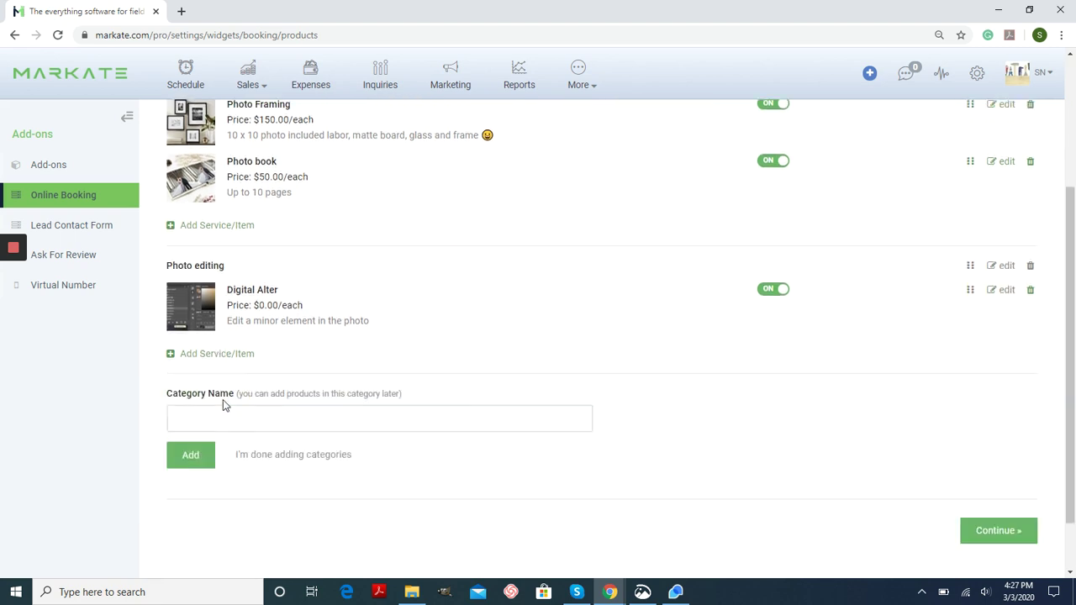
click(203, 416)
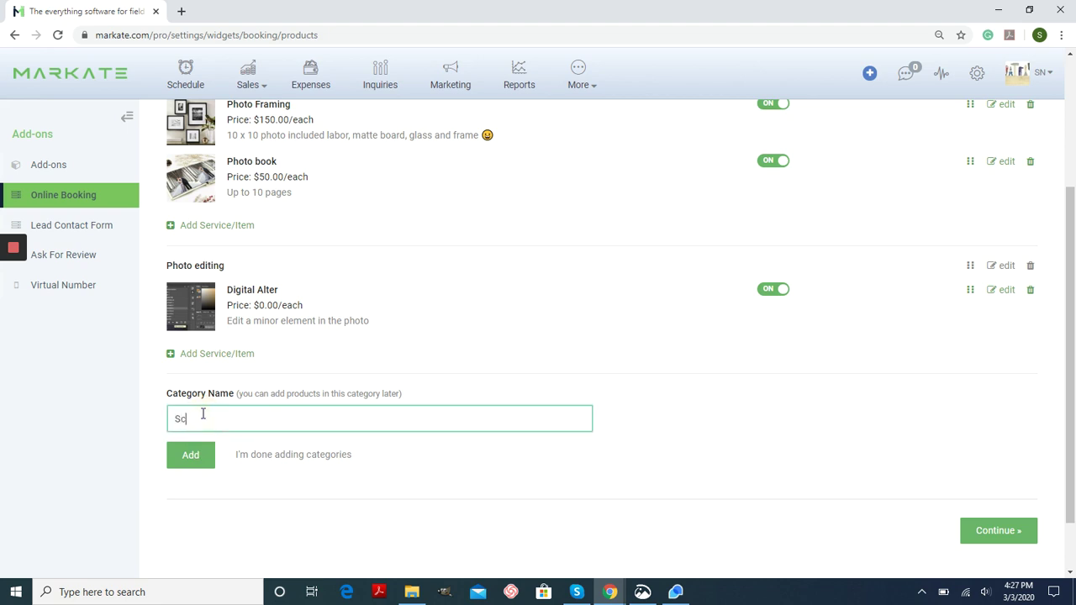
click(185, 452)
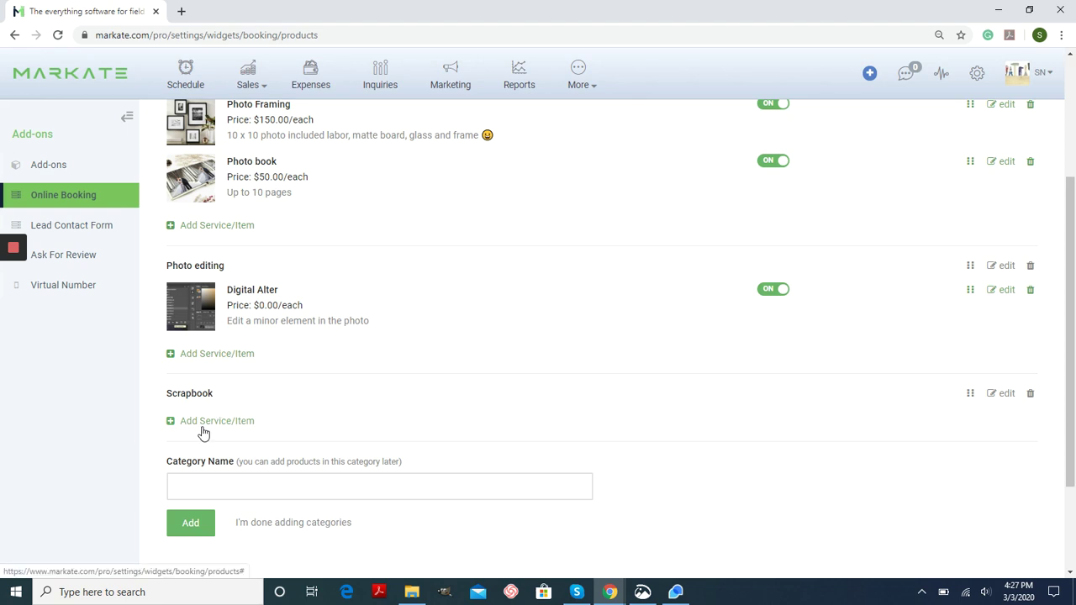
Step: Start a new service in the Scrapbook category and upload the image scrapbook-on-white-textile-3115623
click(202, 427)
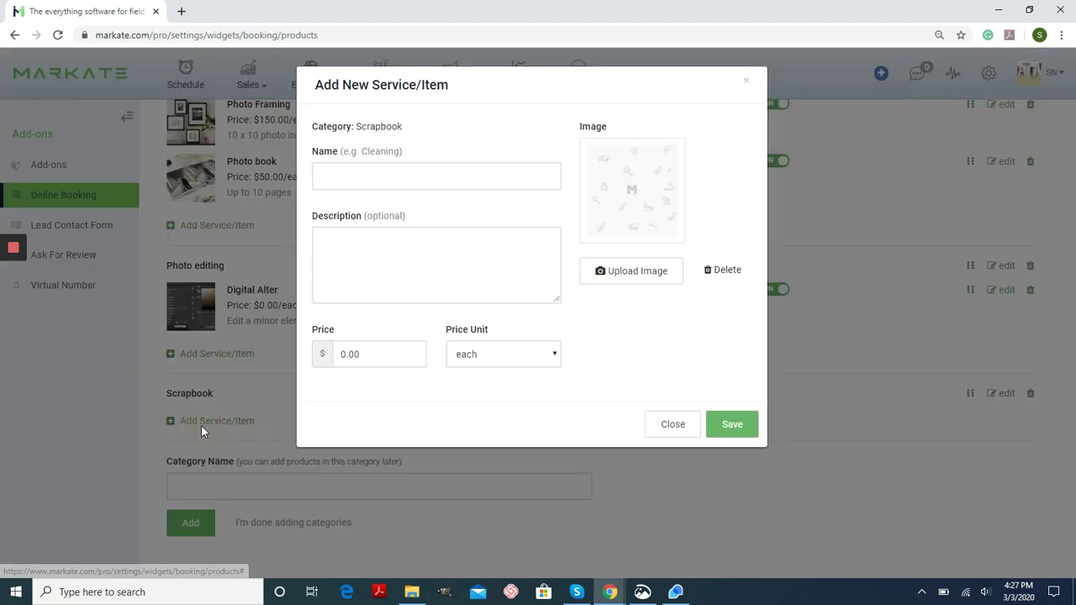
click(621, 277)
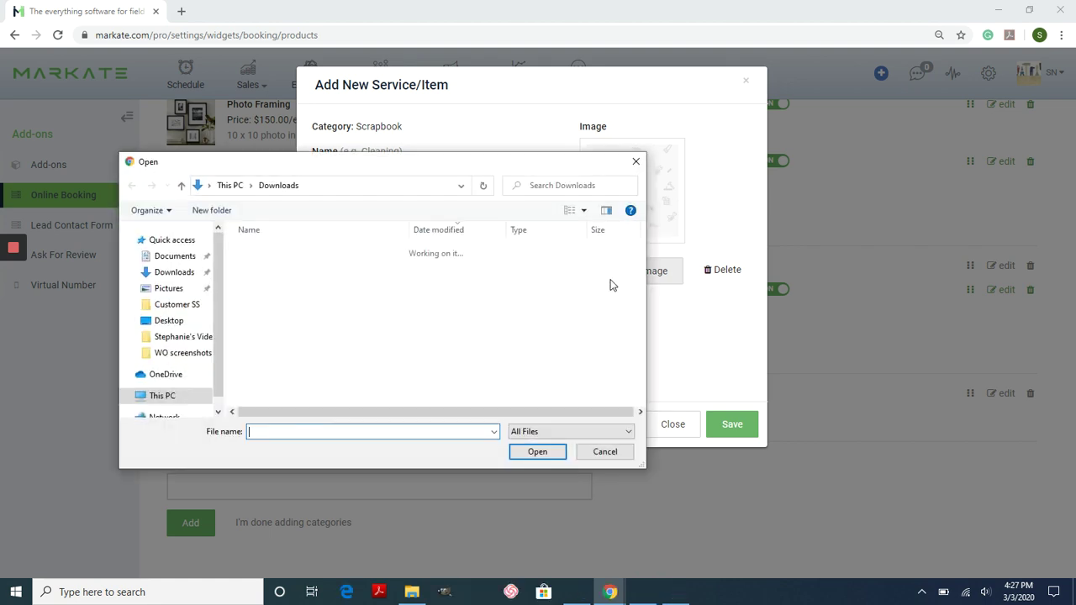
click(328, 303)
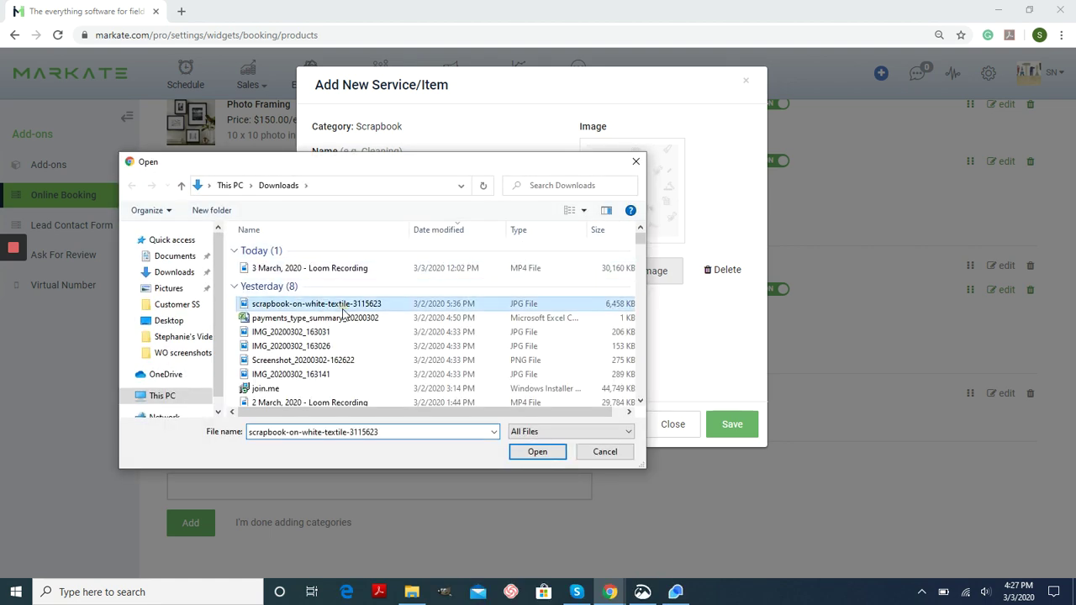
click(534, 451)
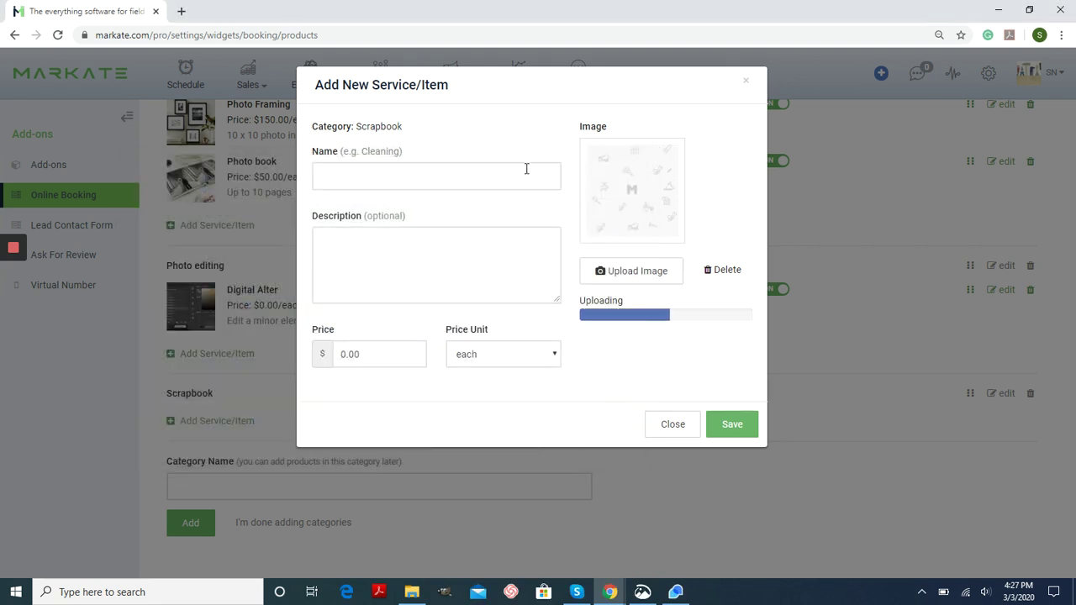
Step: Enter "Scrapbook an Event" as both the name and the description of the new service
click(508, 178)
right_click(507, 178)
click(537, 284)
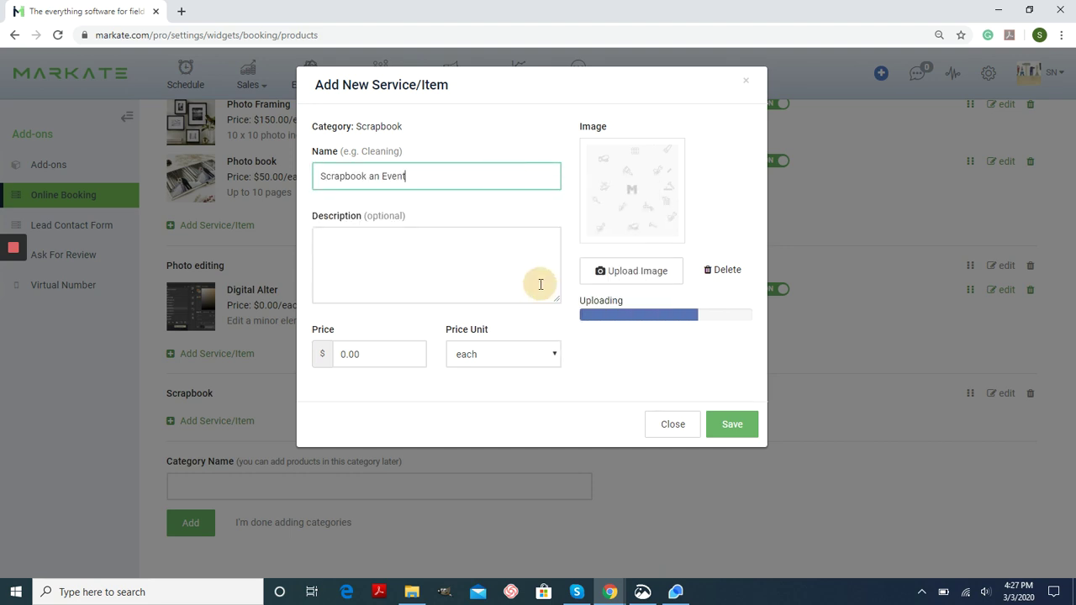
click(446, 246)
right_click(446, 247)
click(476, 351)
Step: Set the service's price to $25.00 with the price unit each, and save the service
double_click(384, 353)
text(25)
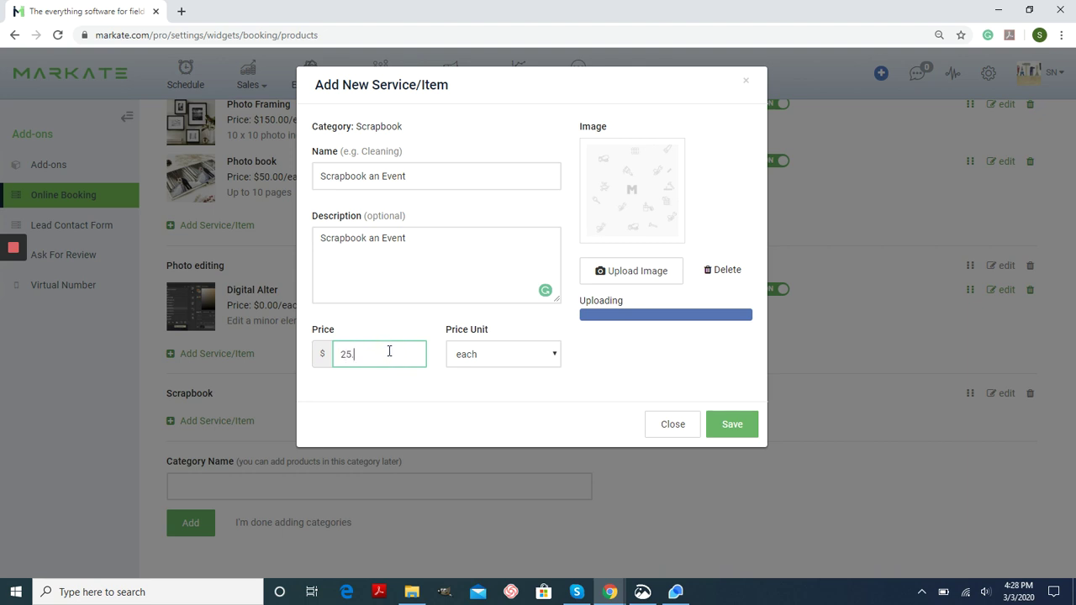
text(.00)
click(458, 391)
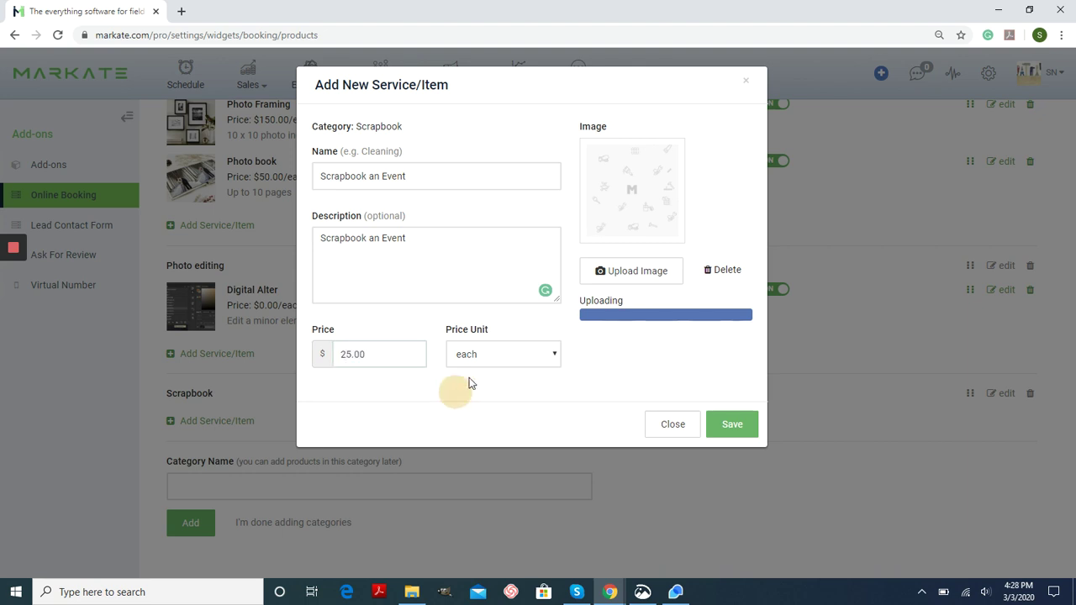
click(511, 357)
click(510, 357)
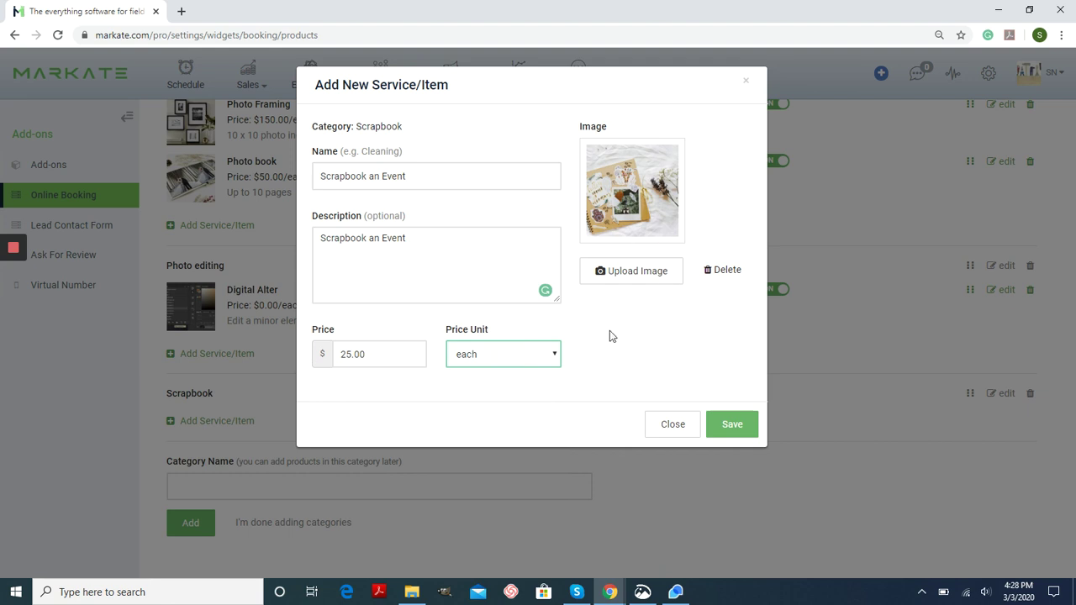
click(732, 424)
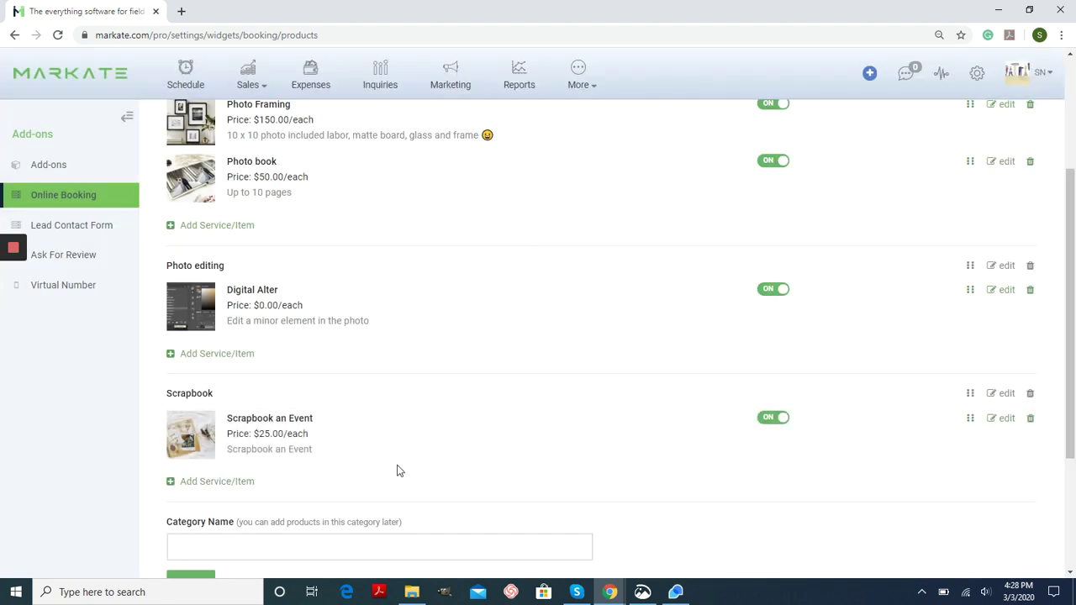
Step: Continue to the booking time slots and add a slot from 2:00pm to 4:00pm
scroll(605, 430, down, 2)
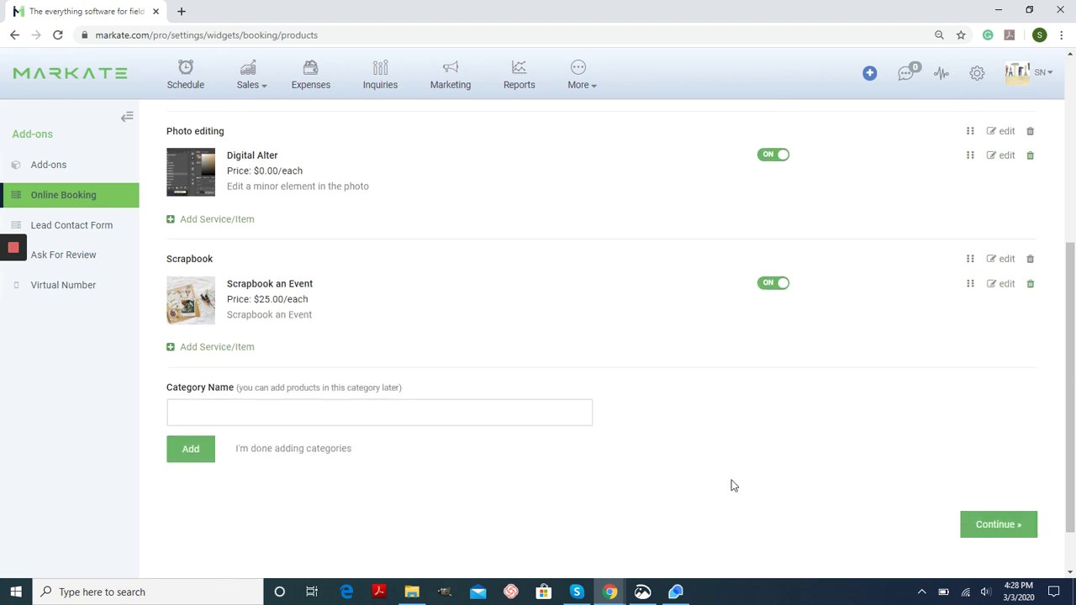
click(1000, 525)
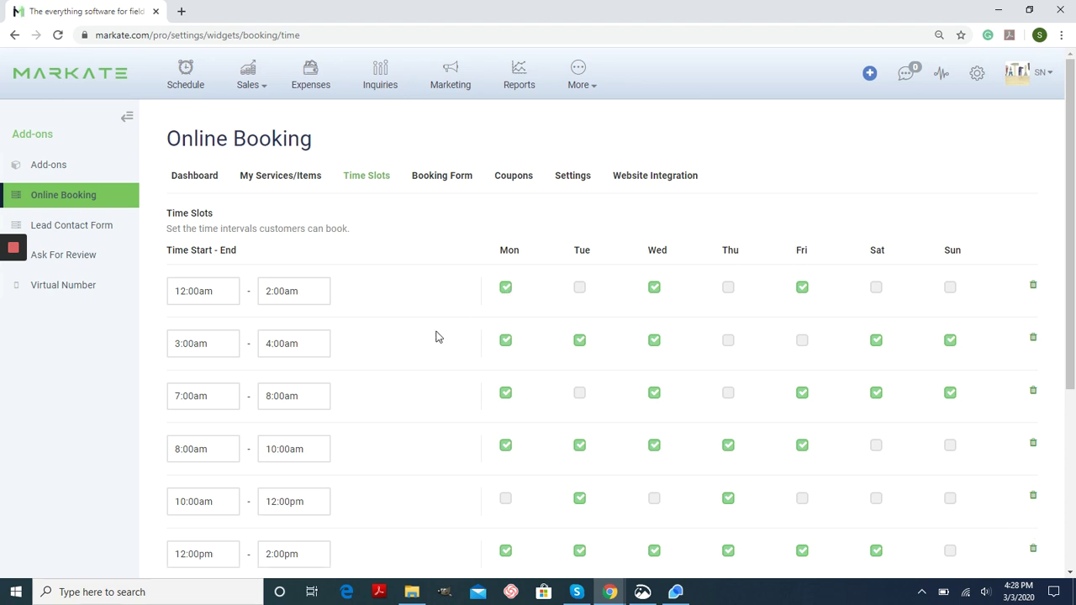
scroll(437, 331, down, 2)
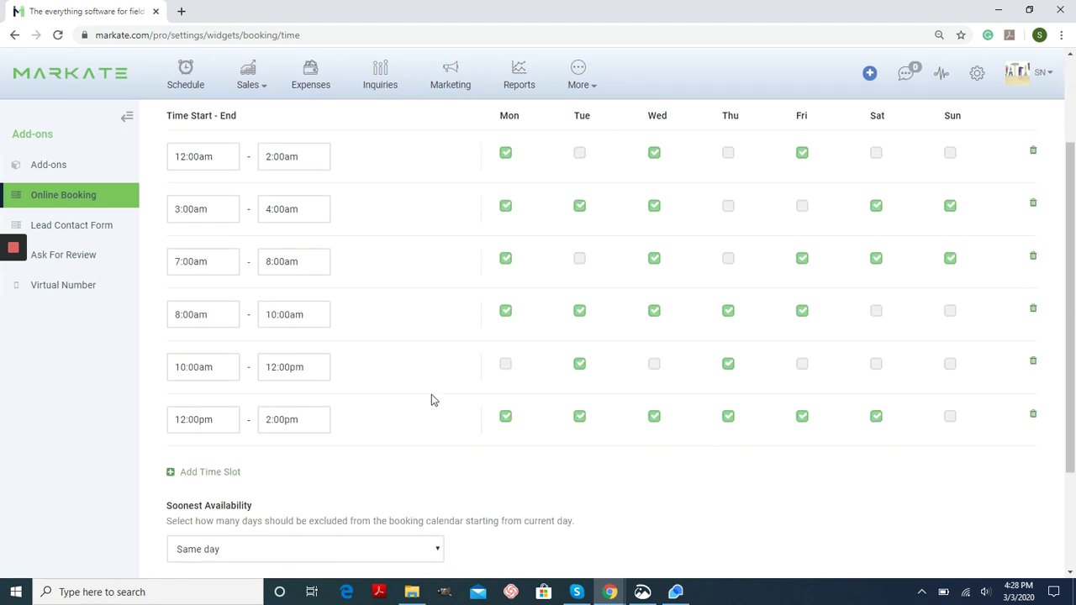
click(223, 481)
click(214, 478)
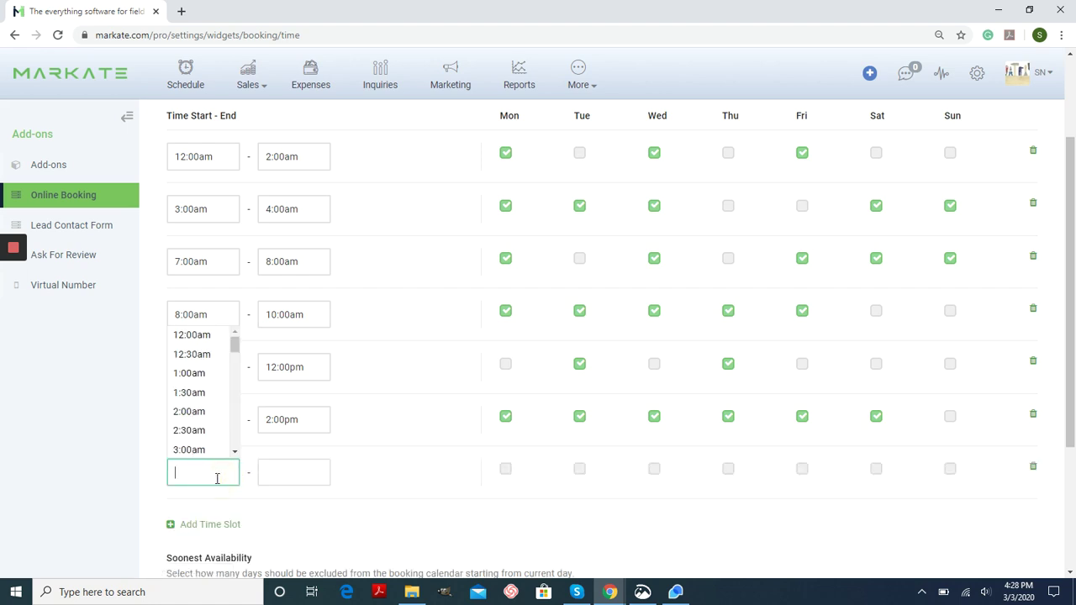
text(2:00)
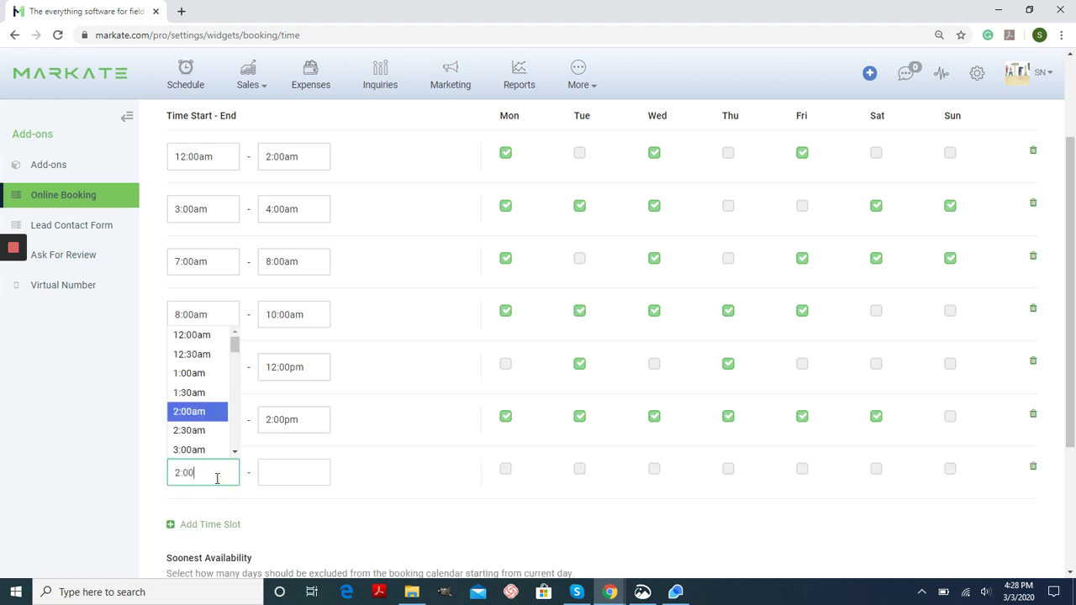
text(pm)
key(Tab)
text(4)
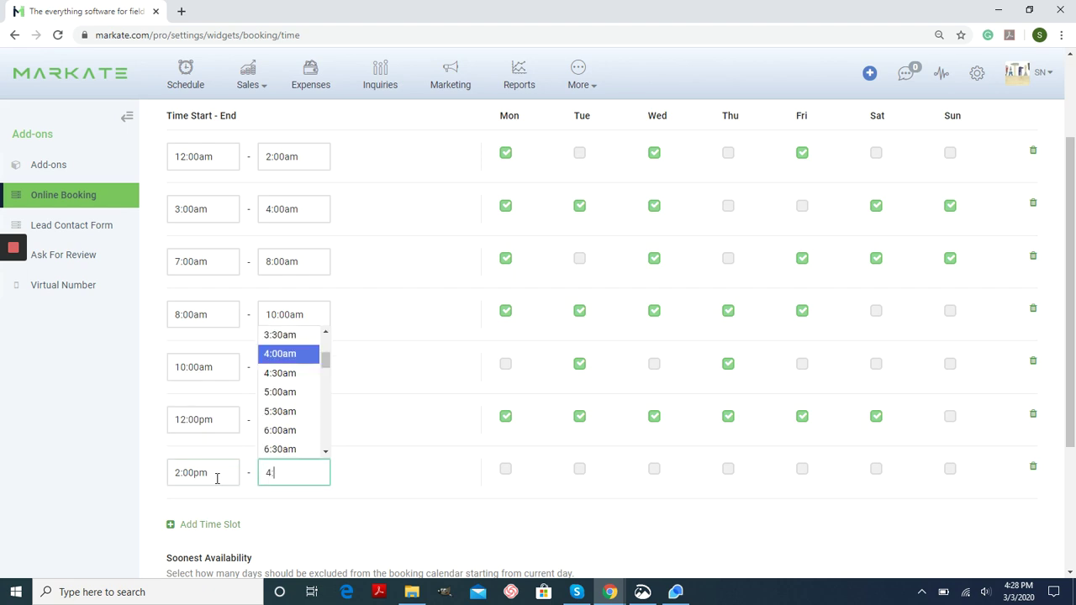
text(:0)
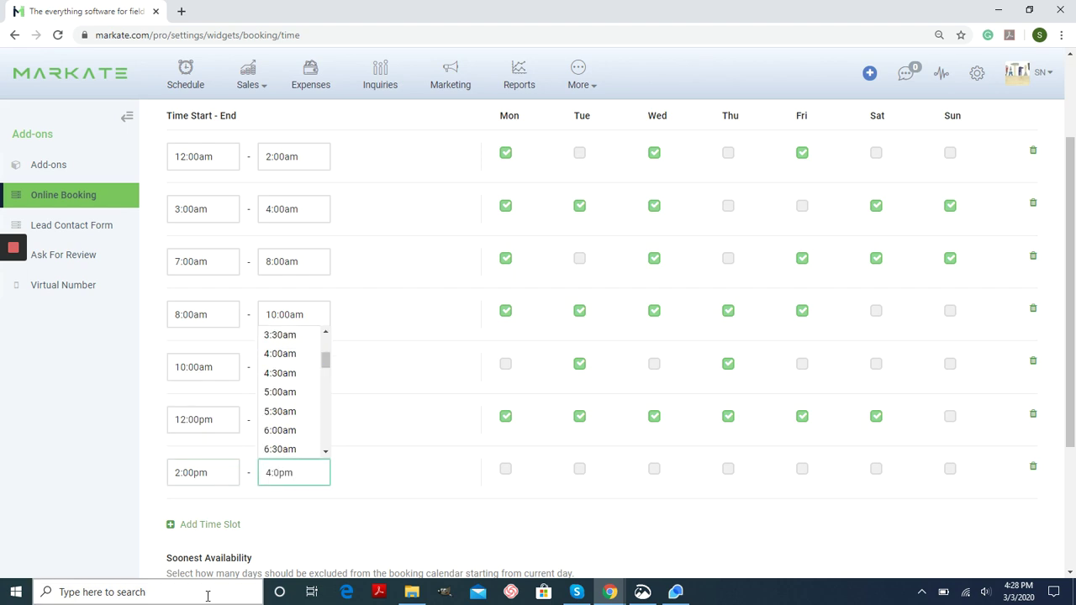
text(0)
click(458, 508)
Step: Make the 2:00pm to 4:00pm slot available on Monday, Wednesday and Friday
click(505, 468)
click(653, 468)
click(802, 469)
click(693, 525)
Step: Check the soonest availability options, keep Same day, and save the time slots
scroll(692, 525, down, 2)
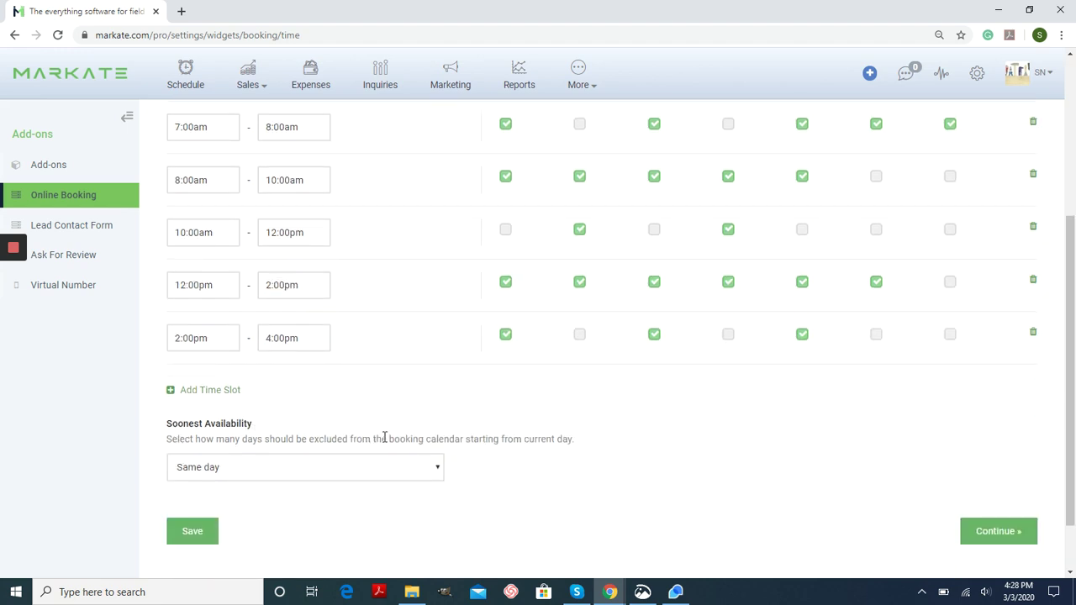
click(360, 473)
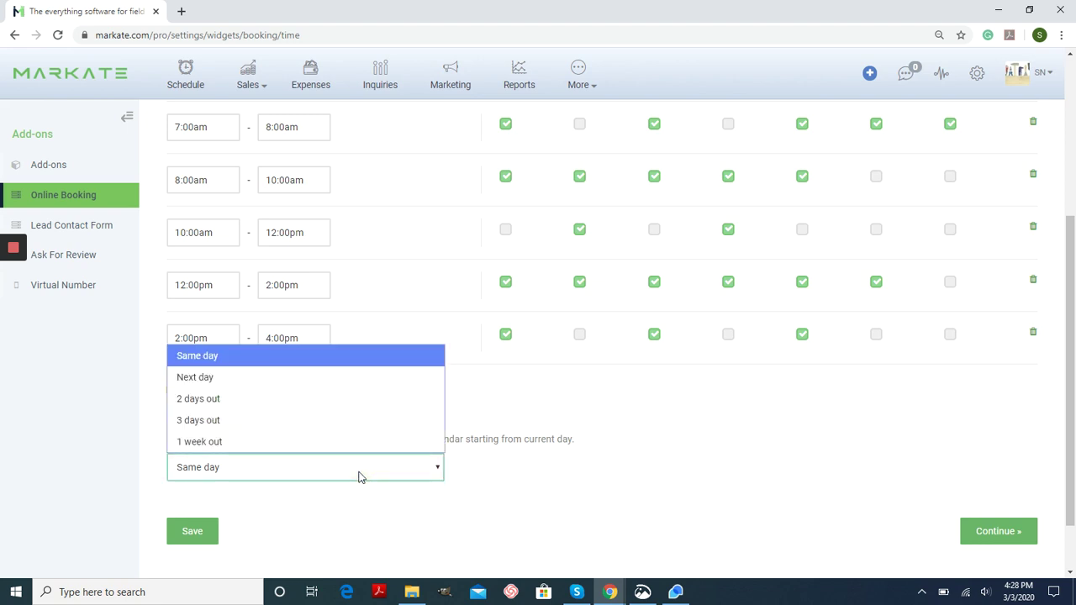
click(358, 474)
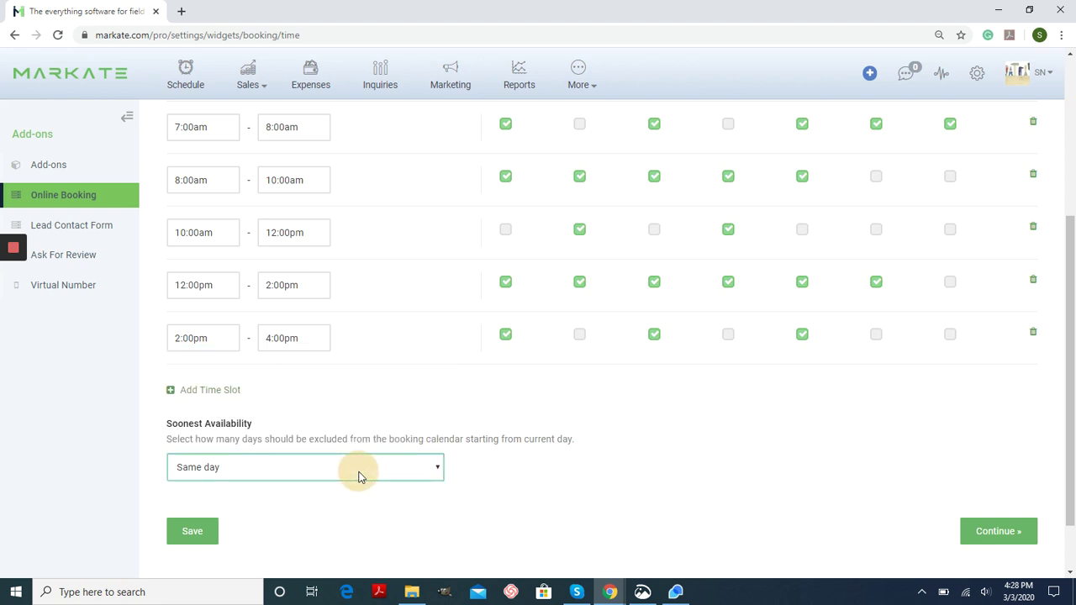
click(328, 505)
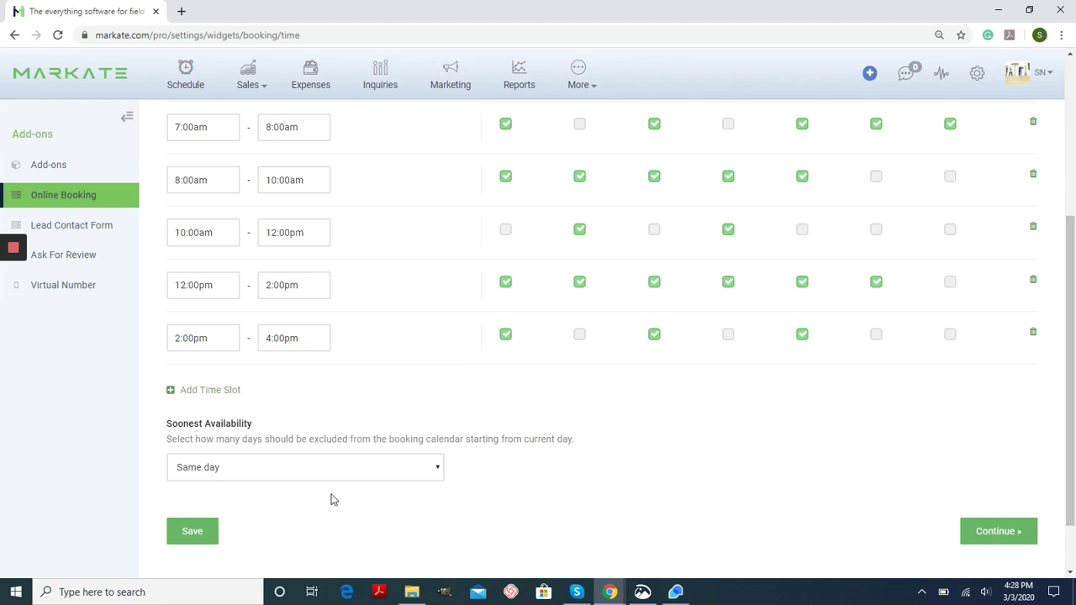
click(192, 531)
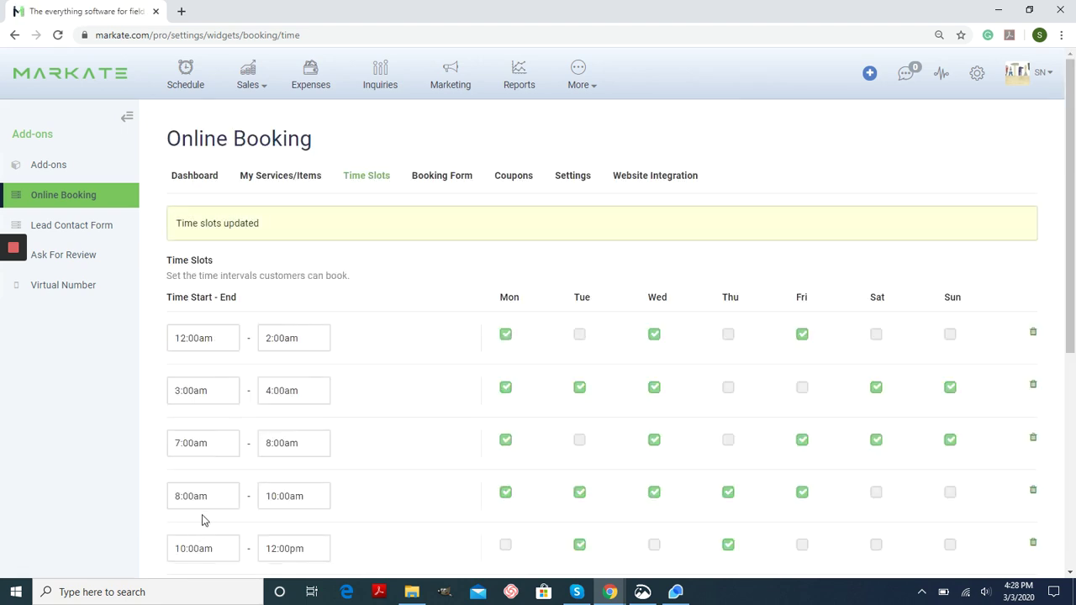
Step: Continue to the booking form customization and review its visible and required fields
scroll(474, 372, down, 4)
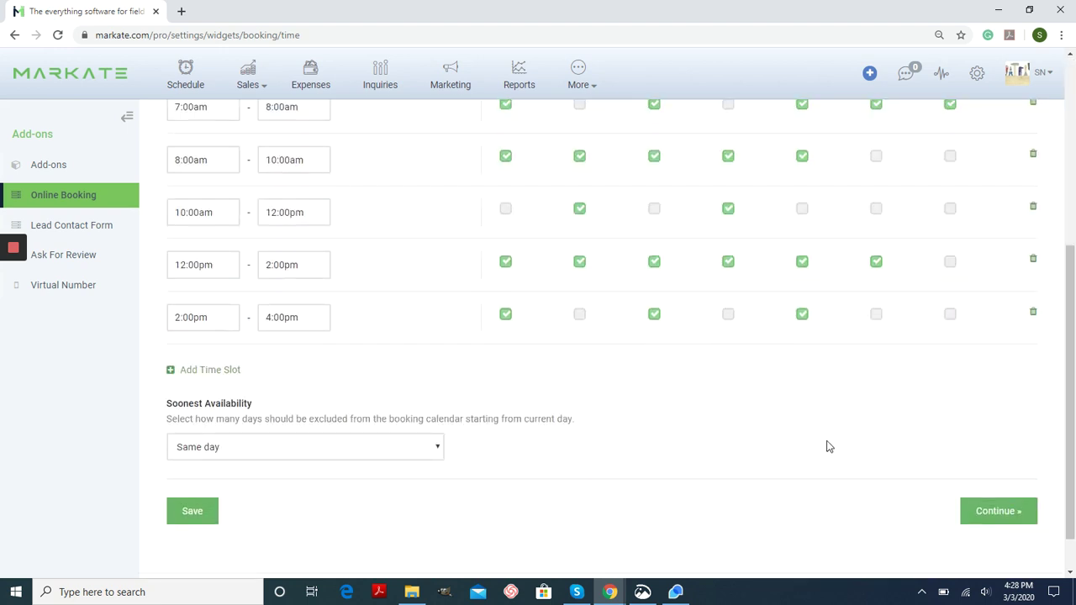
click(997, 525)
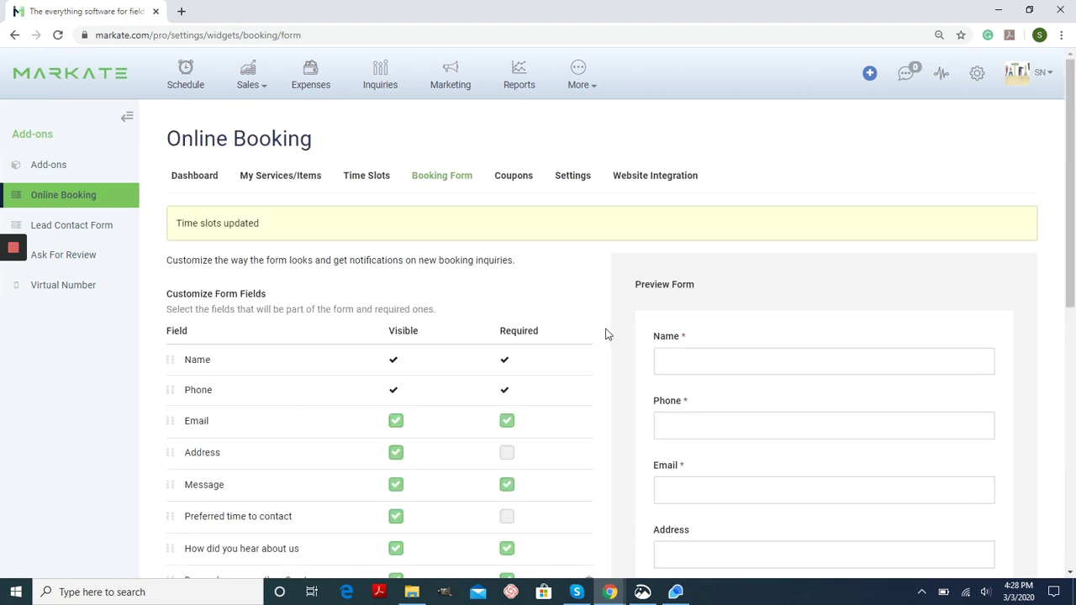
scroll(605, 334, down, 2)
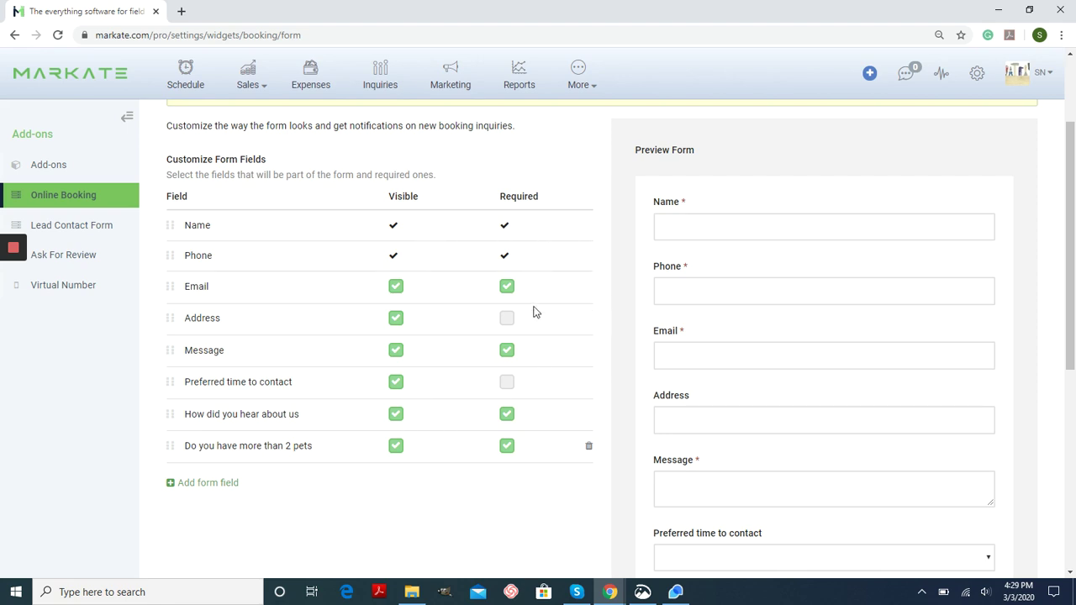
scroll(524, 477, down, 1)
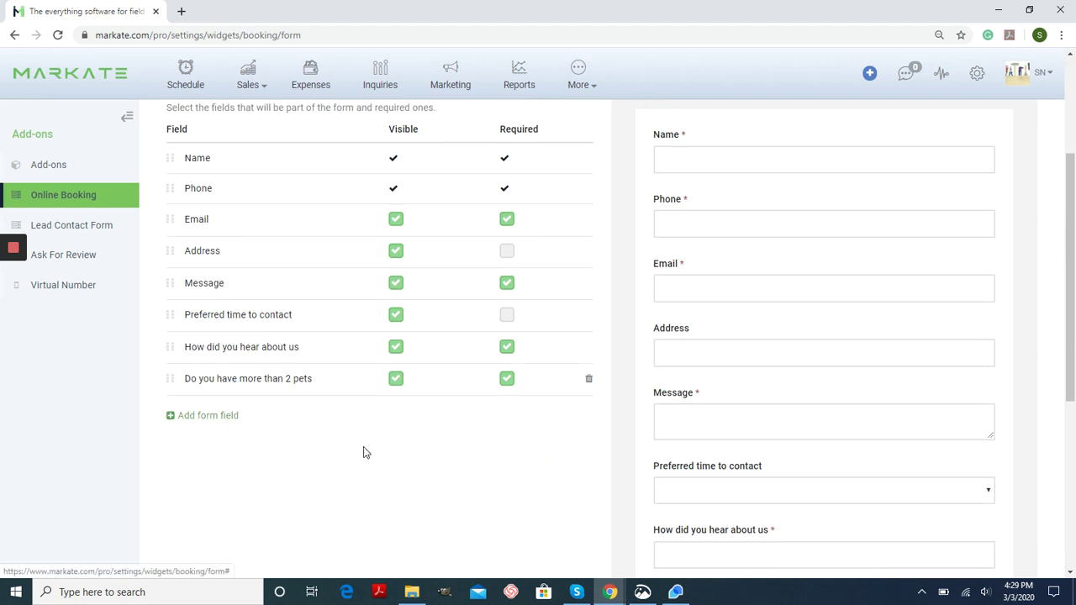
Step: Check the remaining booking form fields and the form preview, and continue to the coupons
scroll(517, 475, down, 1)
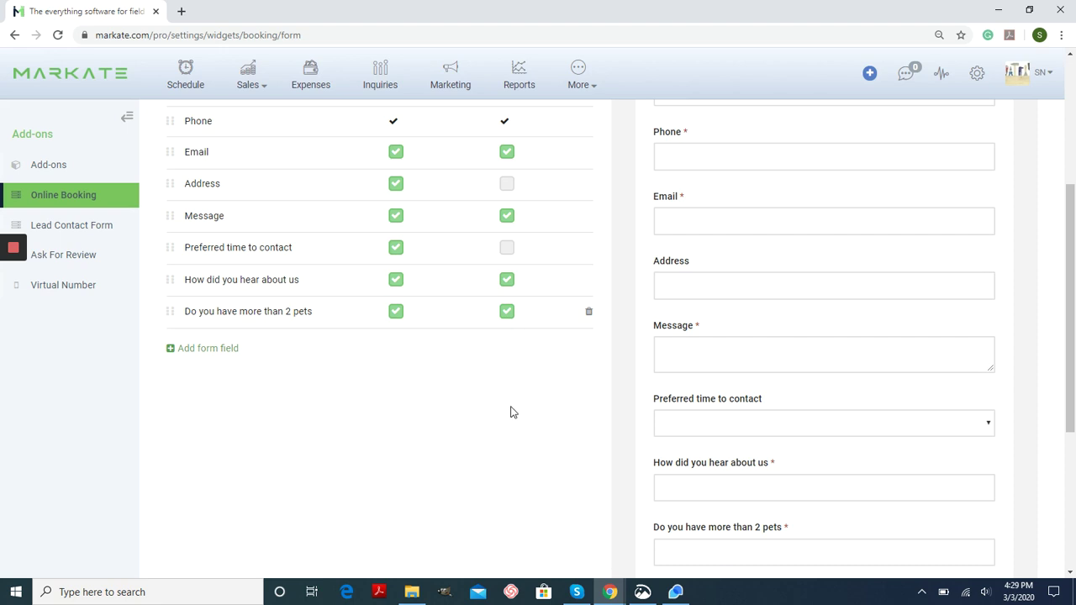
scroll(511, 411, down, 3)
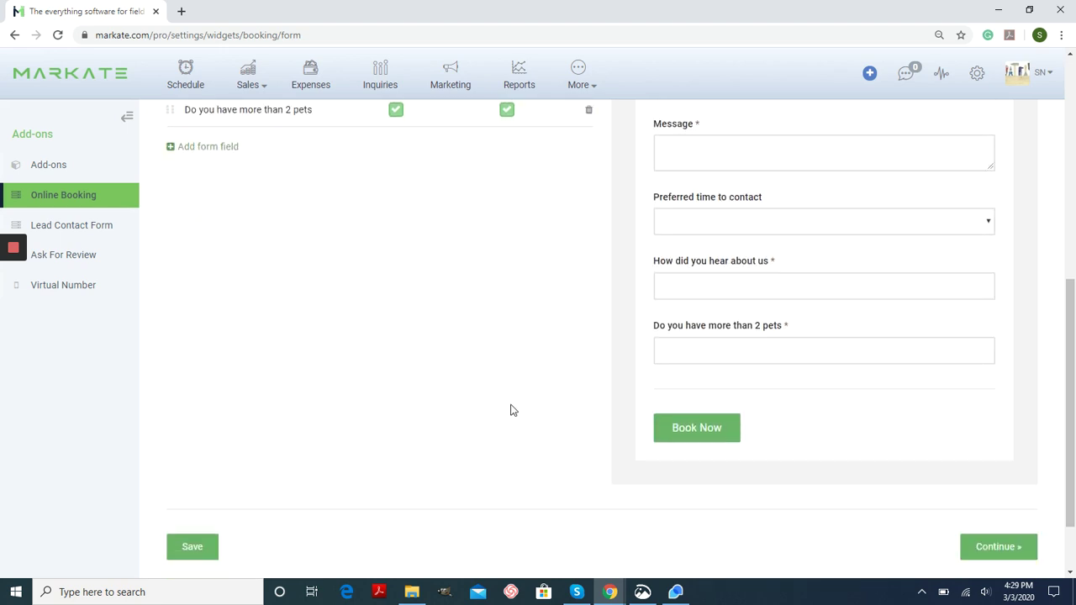
scroll(511, 411, down, 1)
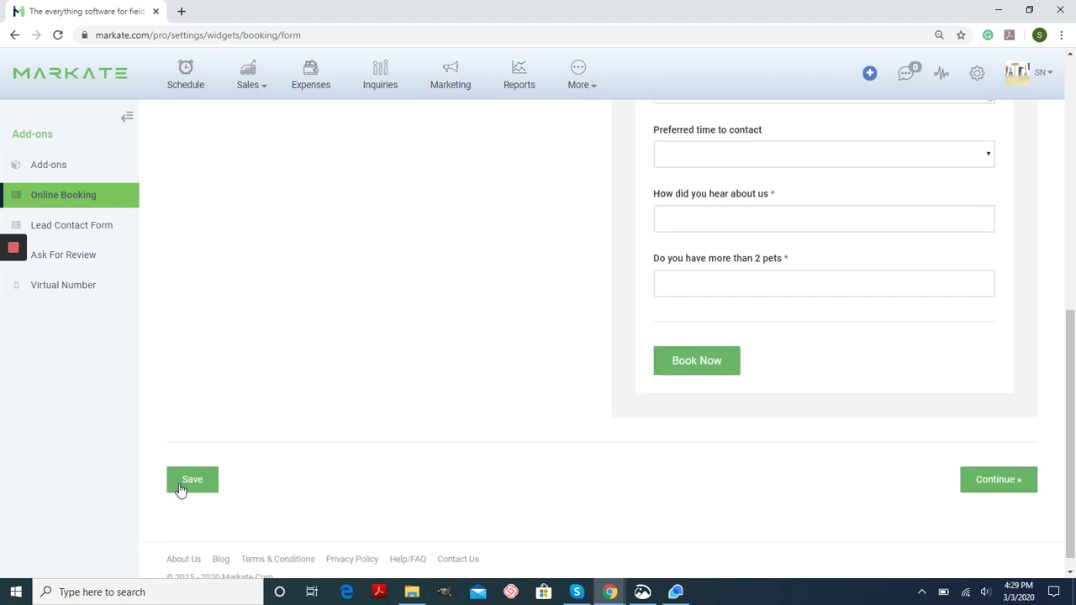
click(985, 492)
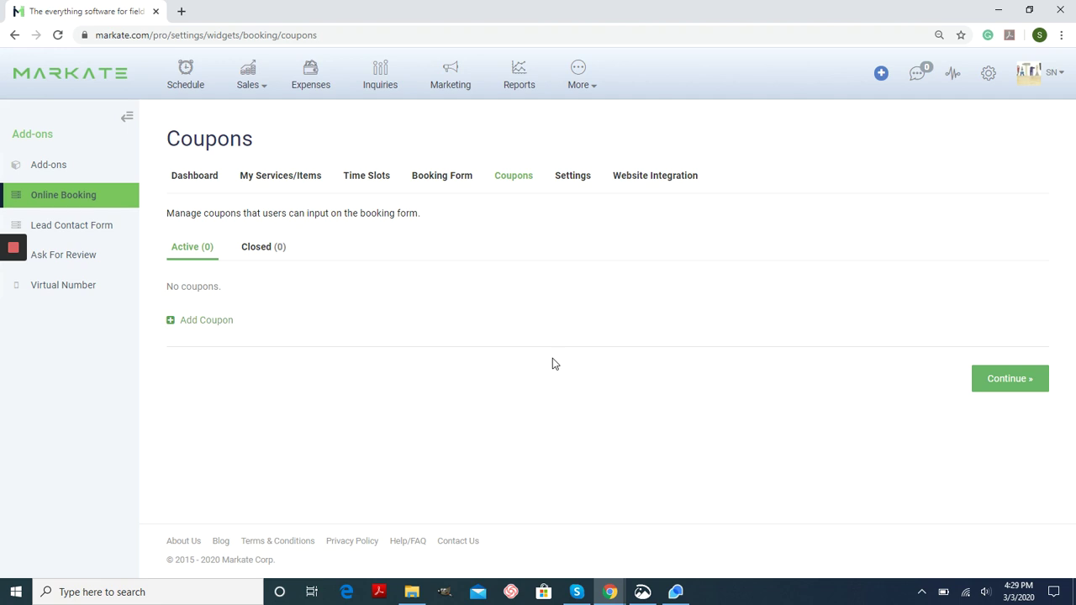
Step: Open a new coupon form to view its name, code, discount and validity fields, and close it without creating a coupon
click(218, 326)
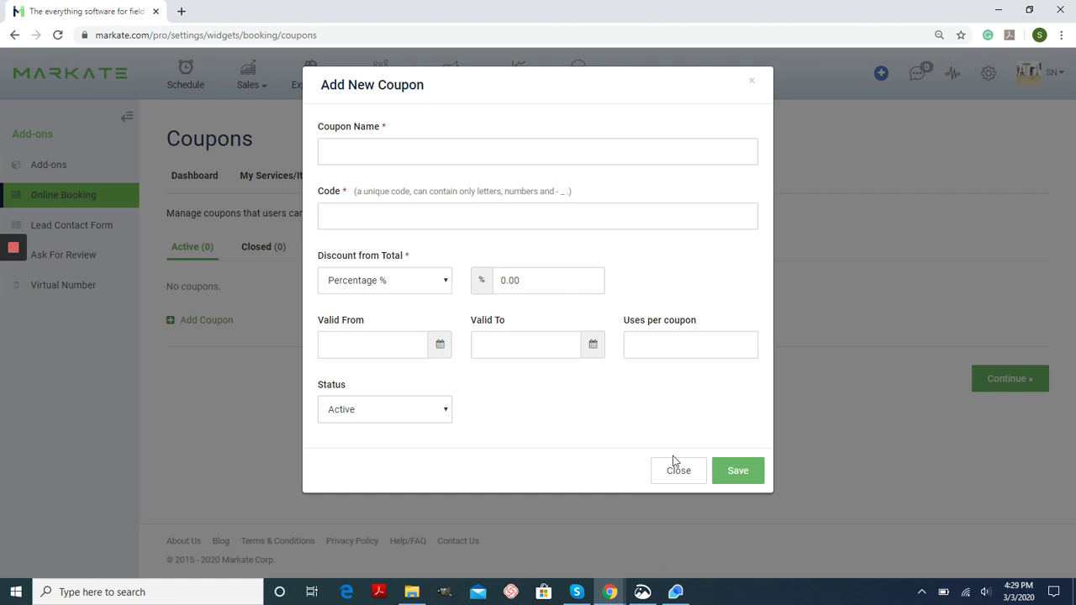
click(745, 473)
click(697, 535)
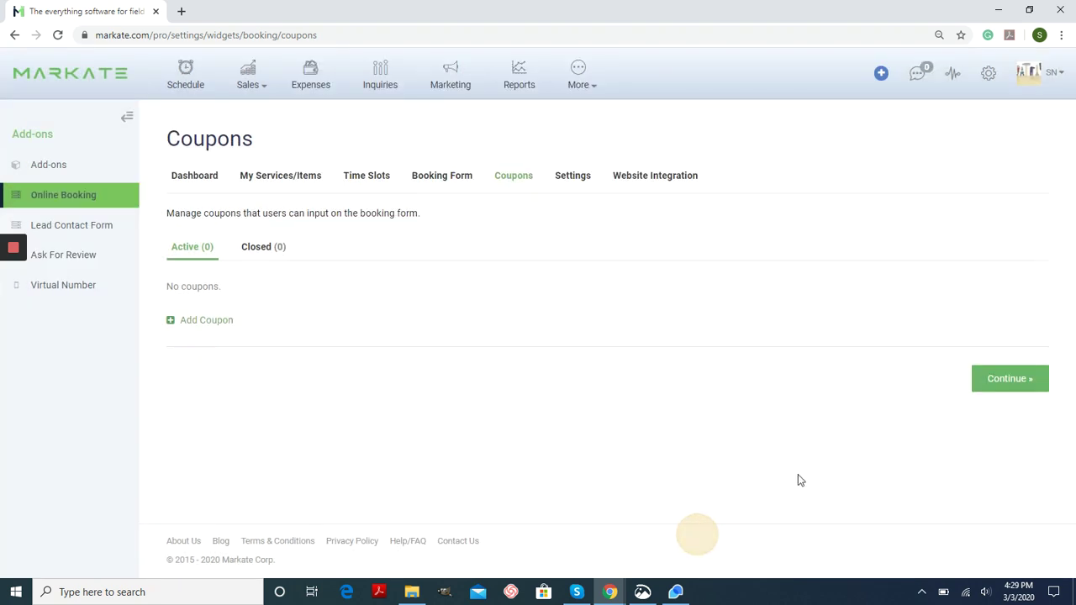
Step: Continue to the online booking settings and review the page, listing, minimum price, notification, booking restriction and work order options
click(979, 376)
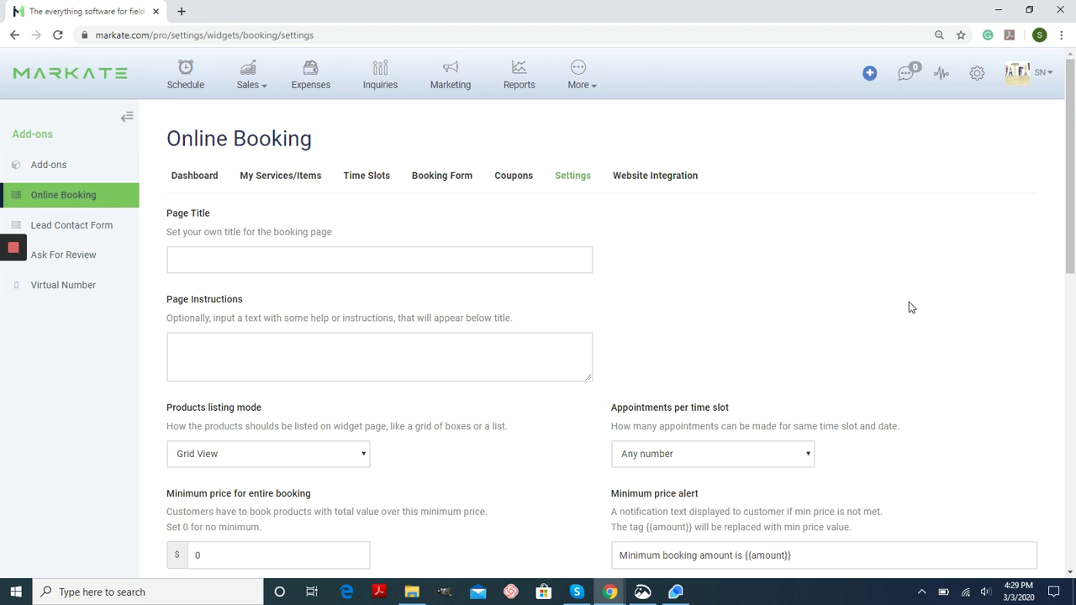
scroll(910, 306, down, 1)
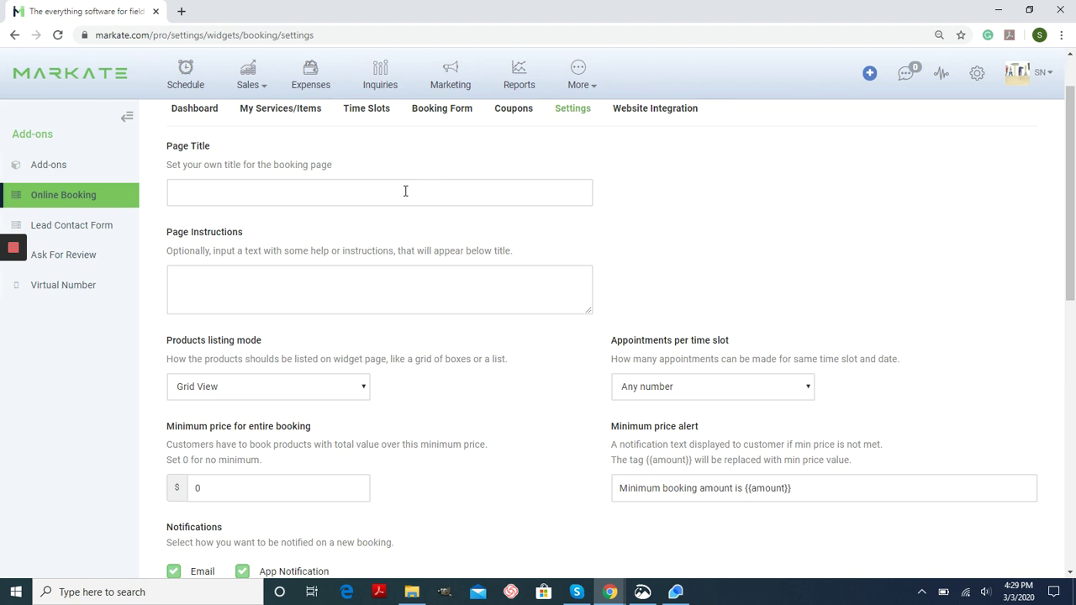
scroll(650, 221, down, 2)
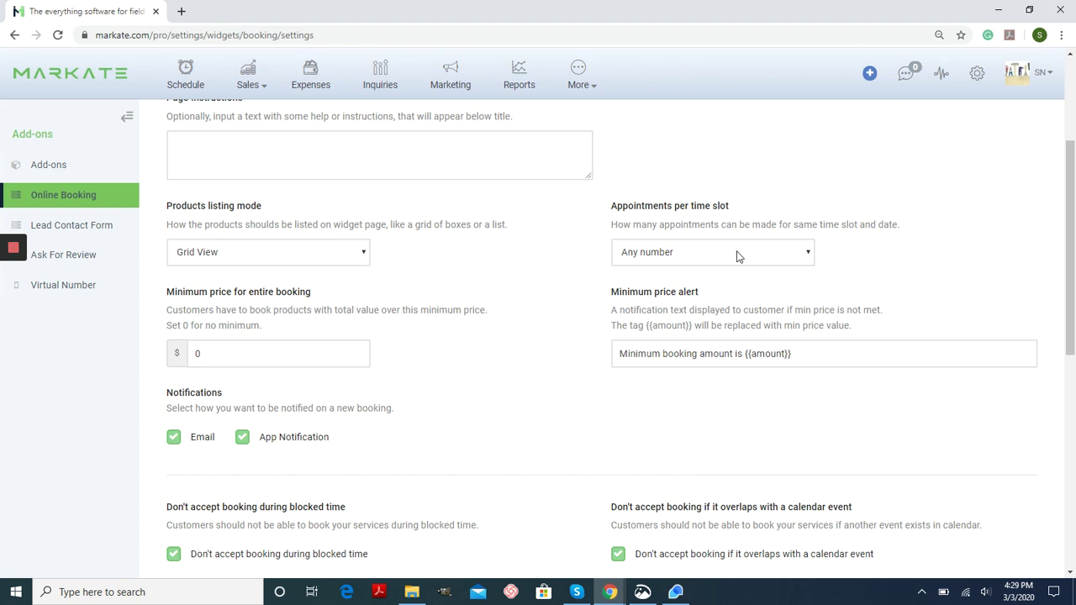
scroll(572, 312, down, 3)
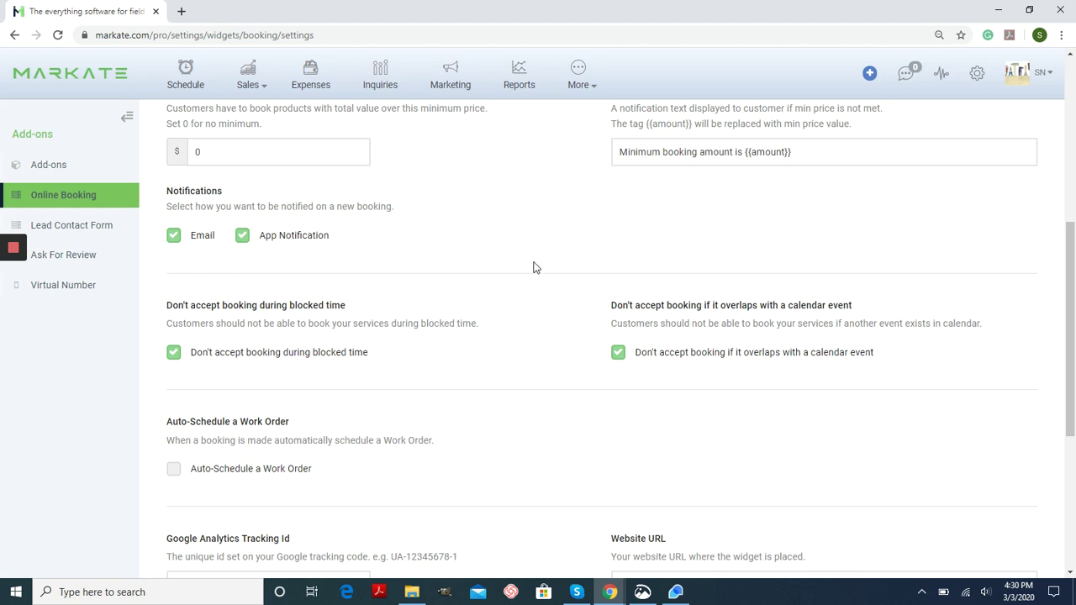
scroll(534, 267, down, 1)
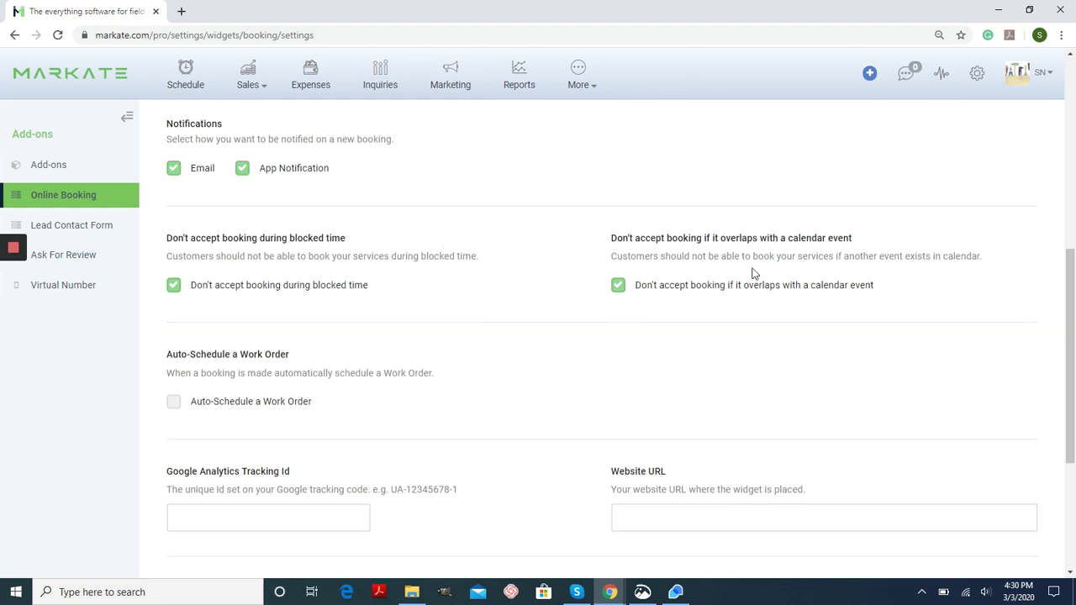
scroll(838, 269, down, 1)
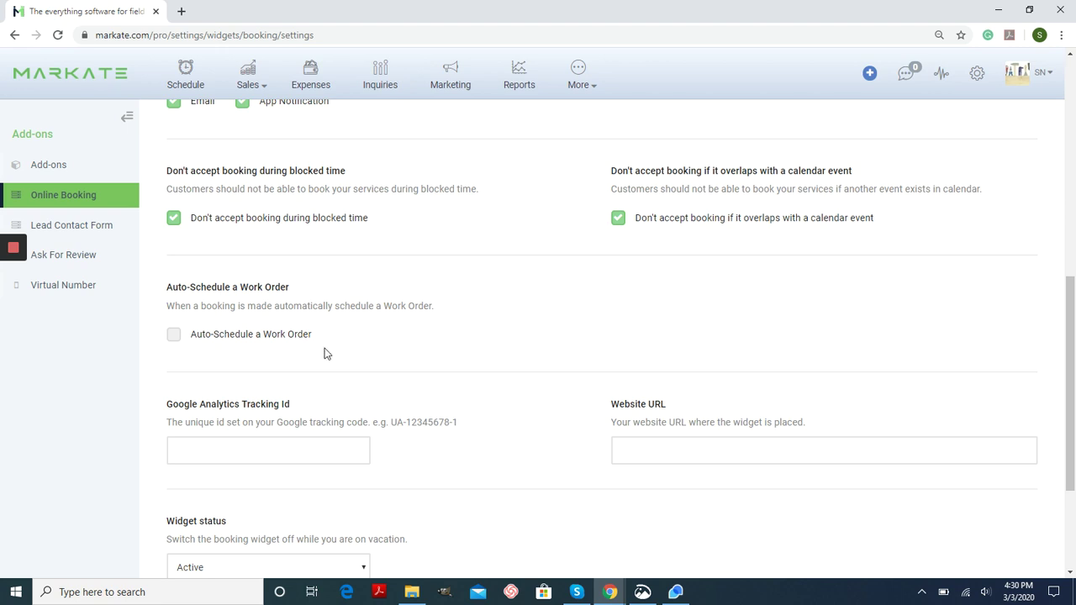
click(448, 348)
scroll(566, 323, down, 3)
scroll(547, 324, down, 1)
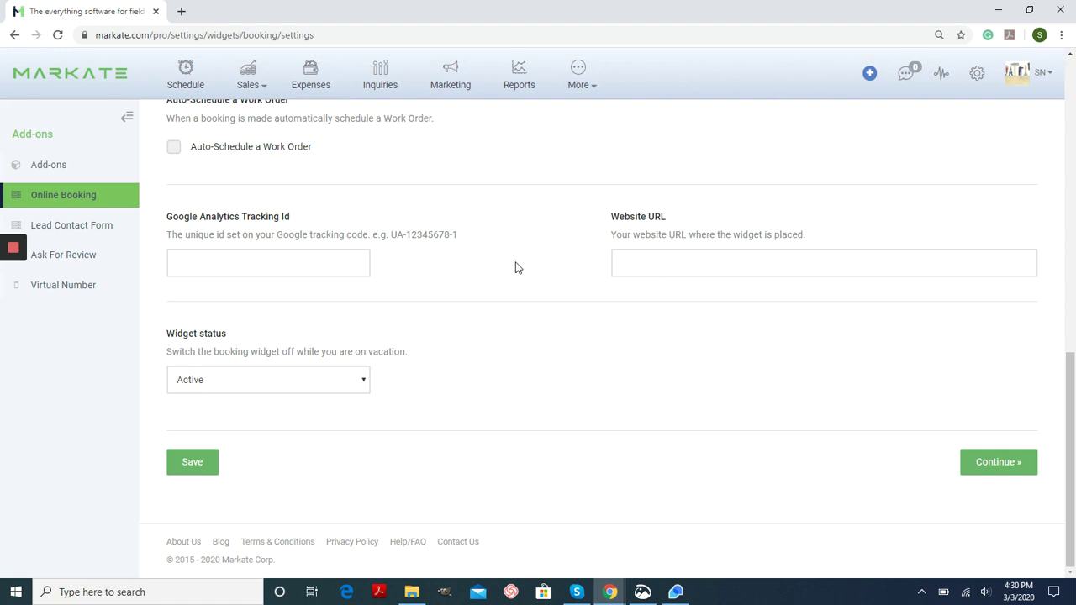
Step: Check the available widget status options and keep the booking widget Active
click(363, 384)
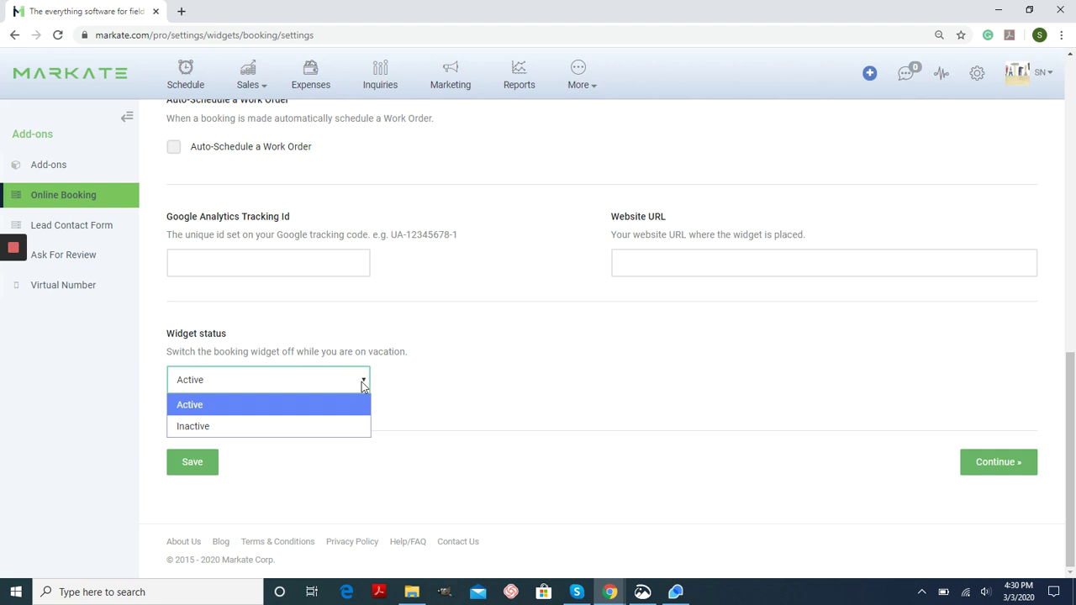
click(363, 383)
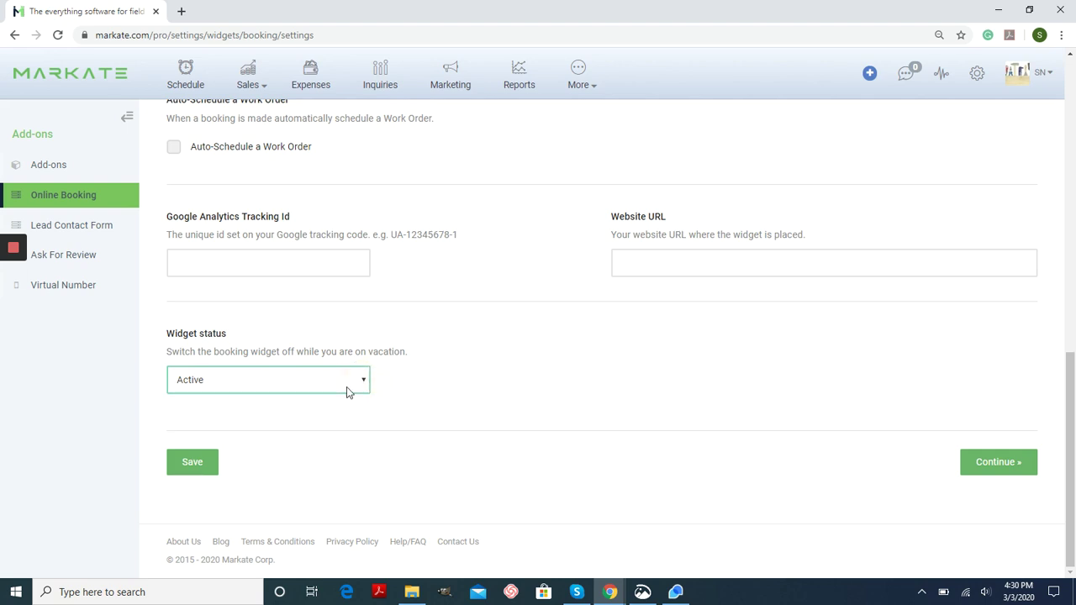
click(545, 343)
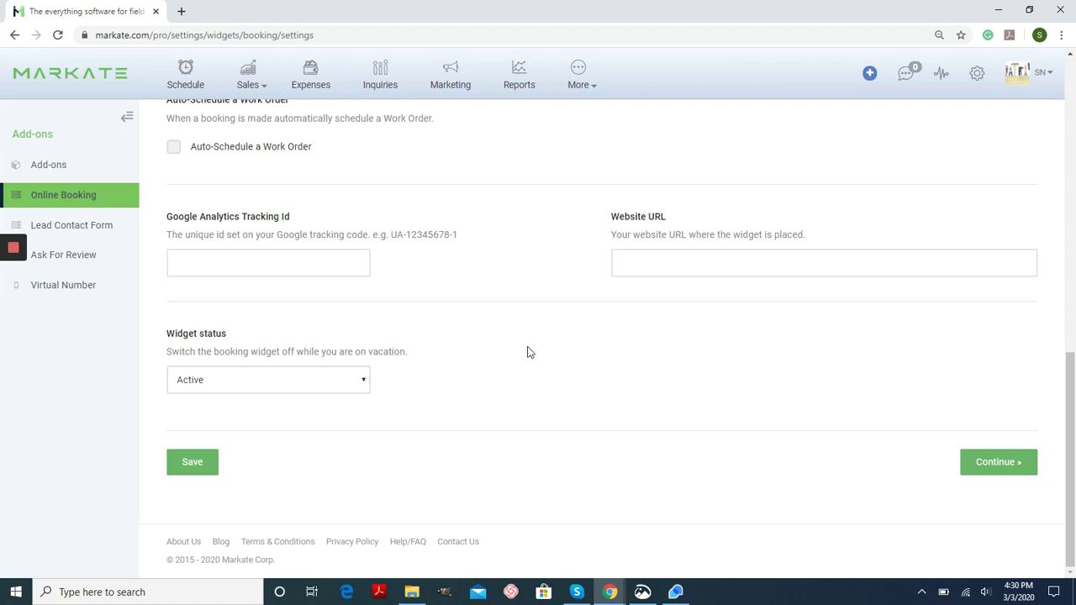
Step: Save the online booking settings and continue to the website integration
click(216, 467)
click(216, 467)
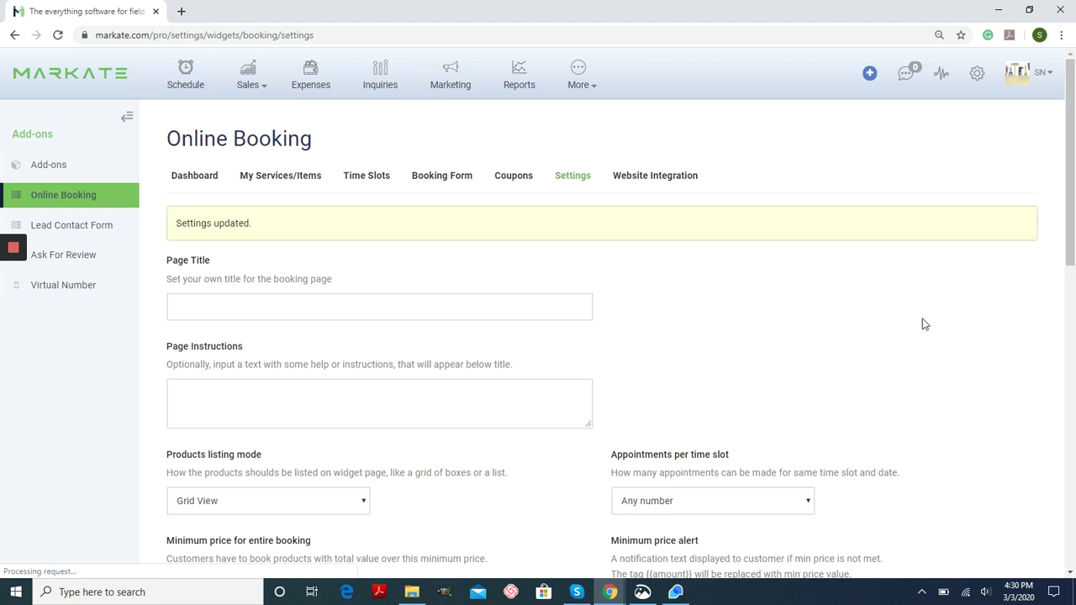
scroll(824, 279, down, 10)
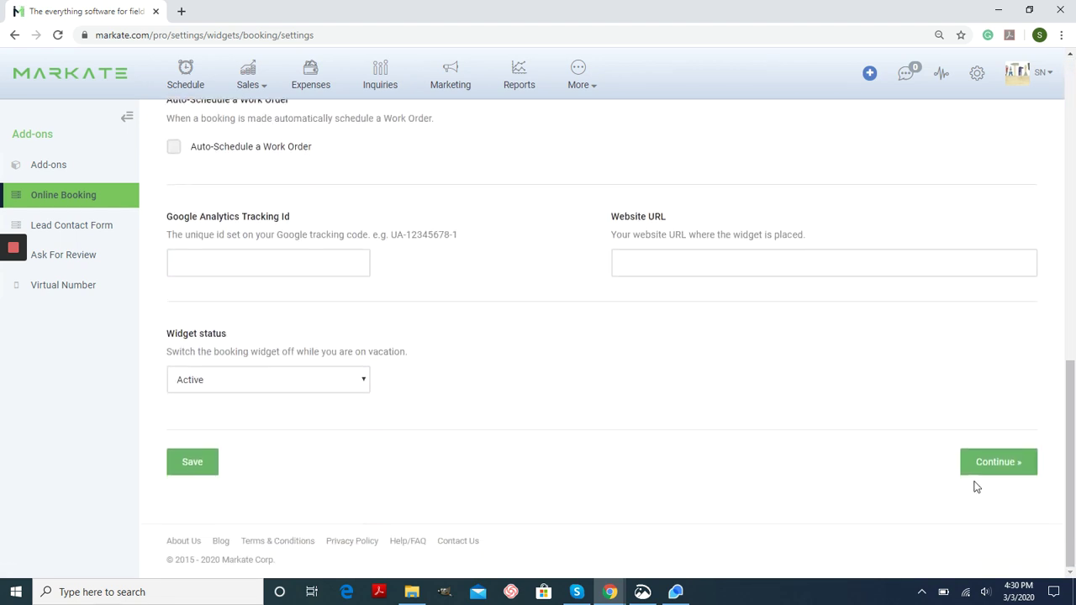
click(978, 472)
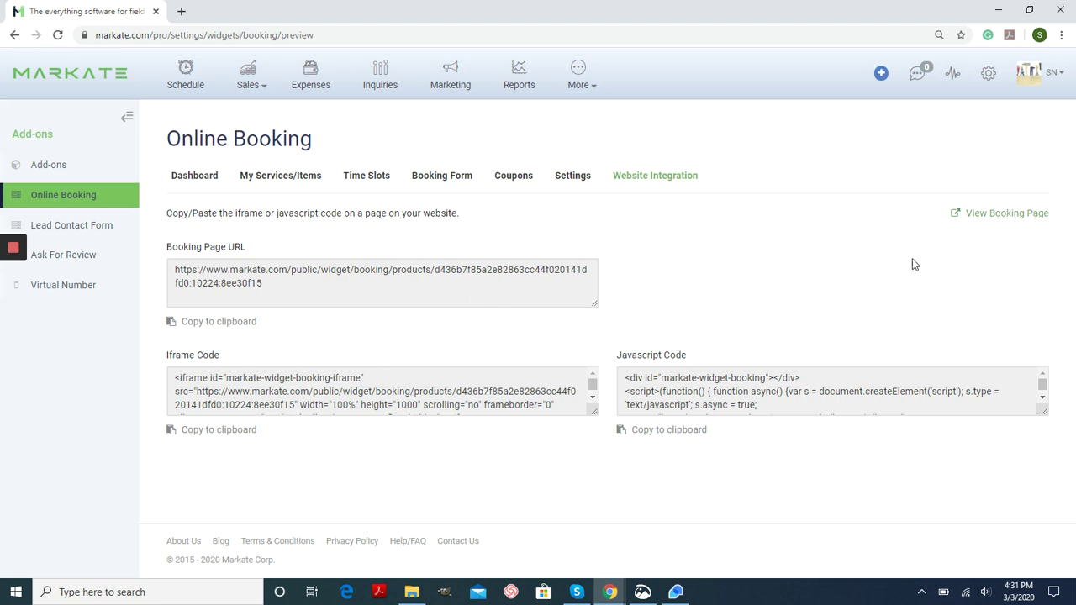
Step: Open the public booking page and look through the services listed under Framing, Photo editing and Scrapbook
click(1028, 215)
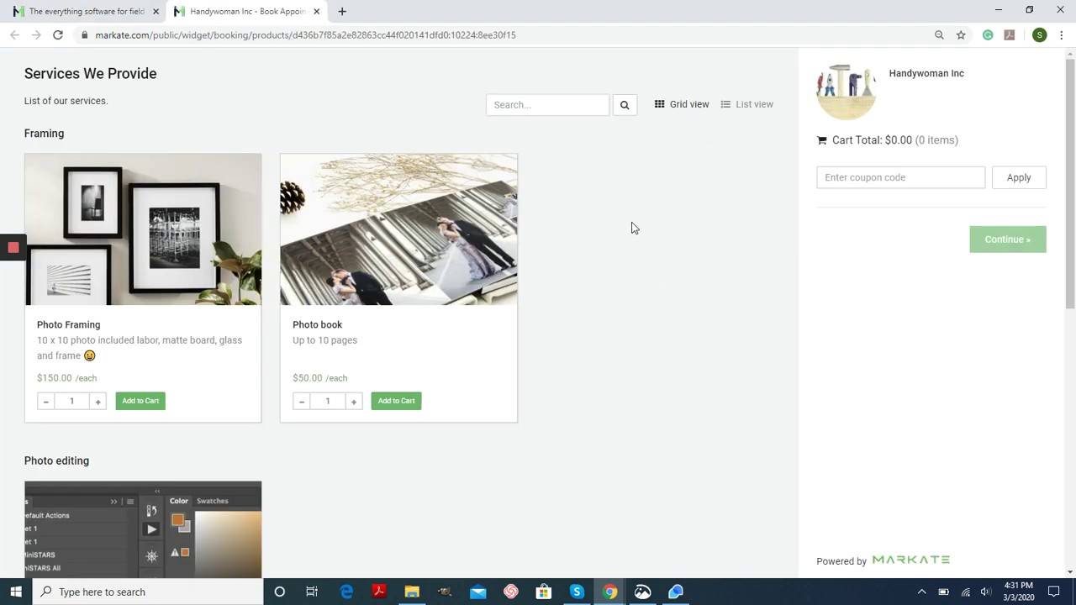
scroll(634, 228, down, 5)
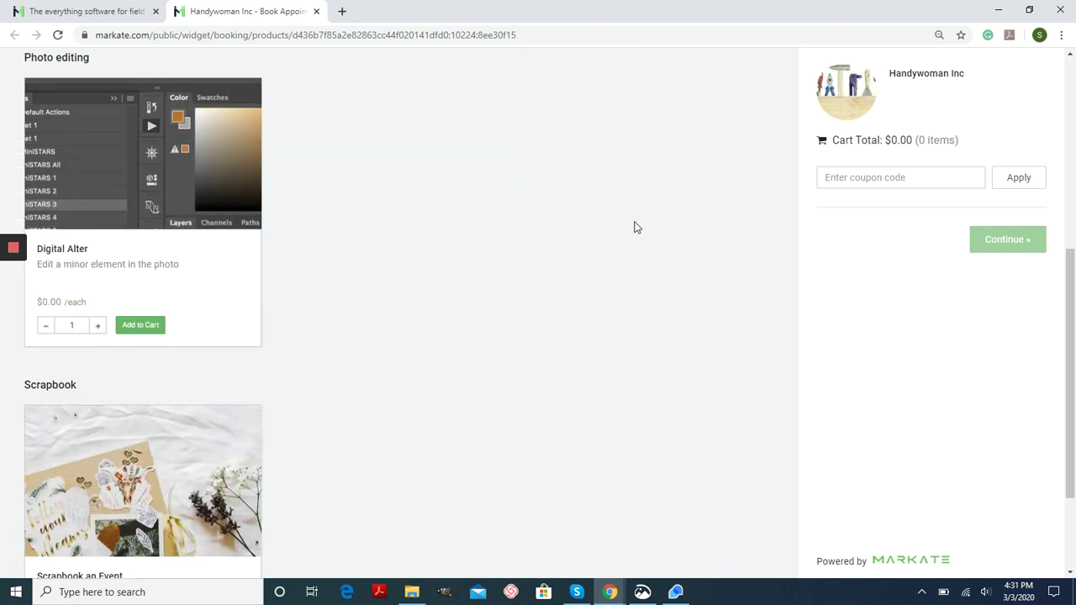
scroll(634, 227, down, 2)
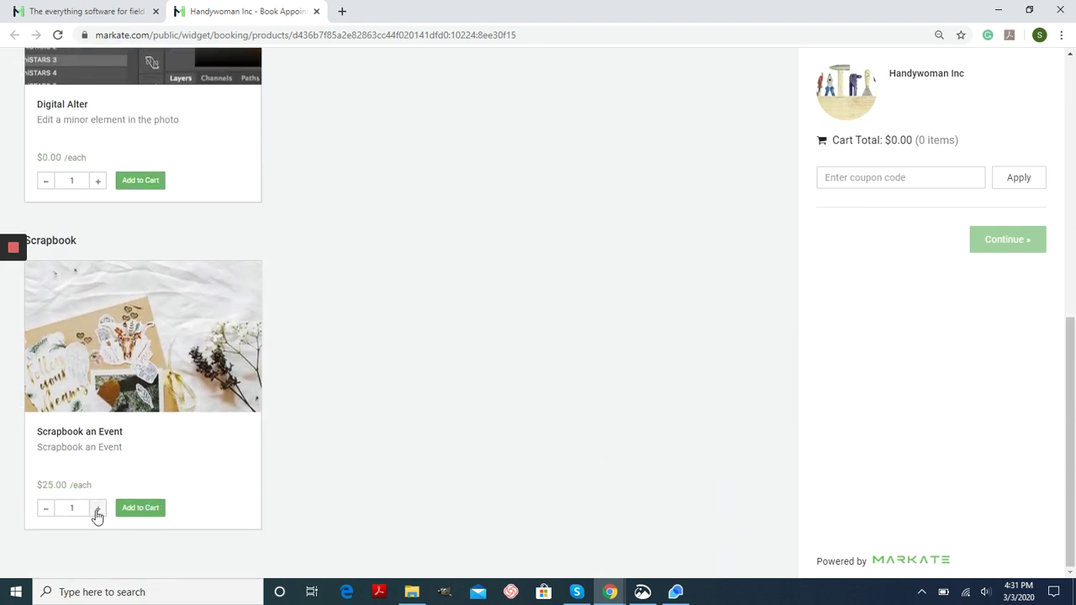